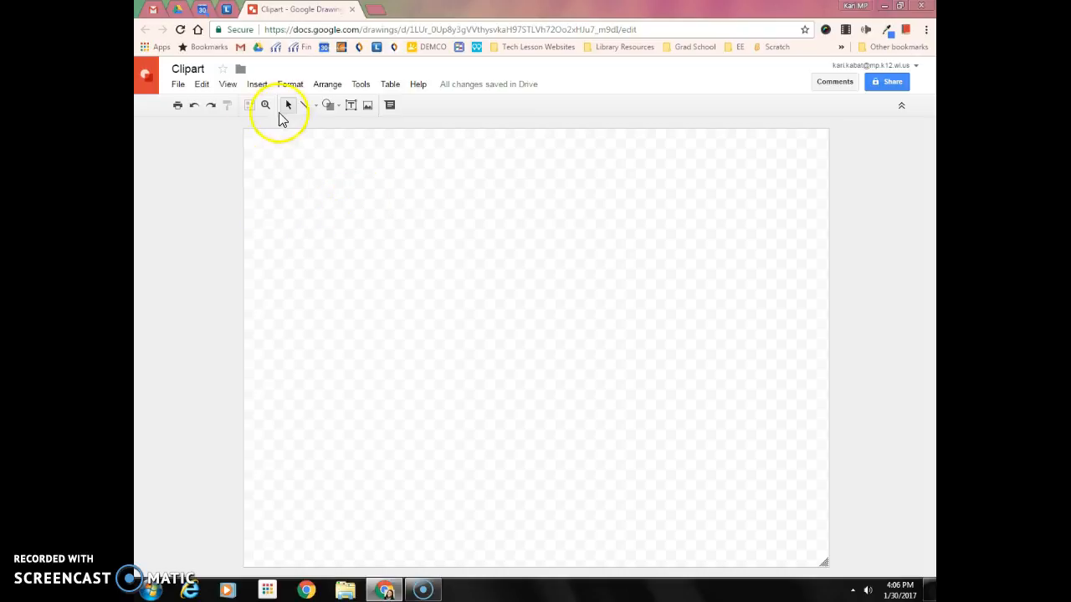
Search Google images for "penguin clipart" from the image insertion dialog.
{"action": "left_click", "coordinate": [367, 107]}
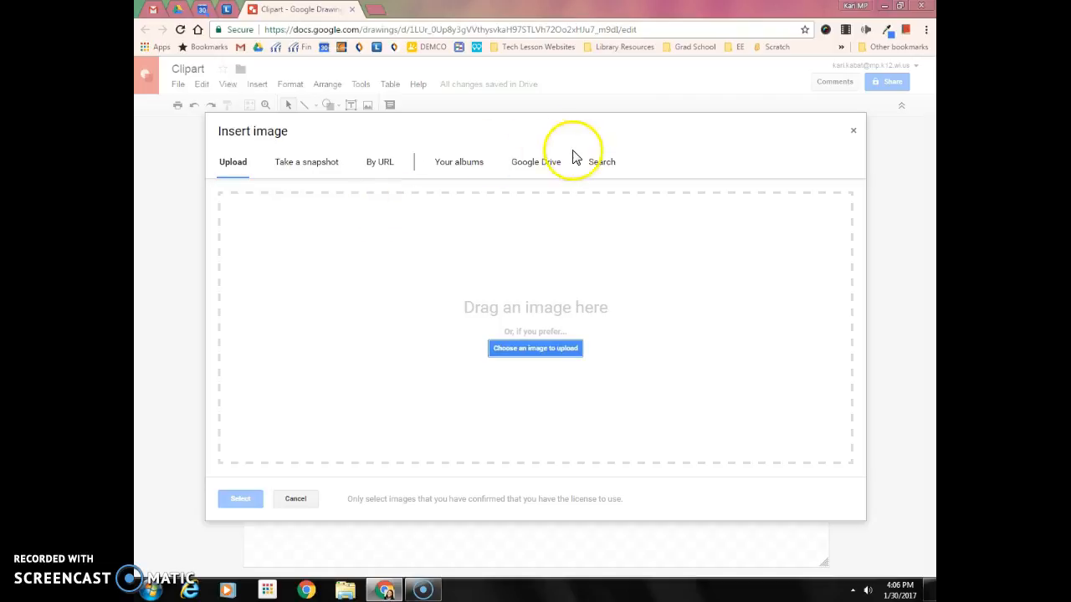
{"action": "left_click", "coordinate": [599, 164]}
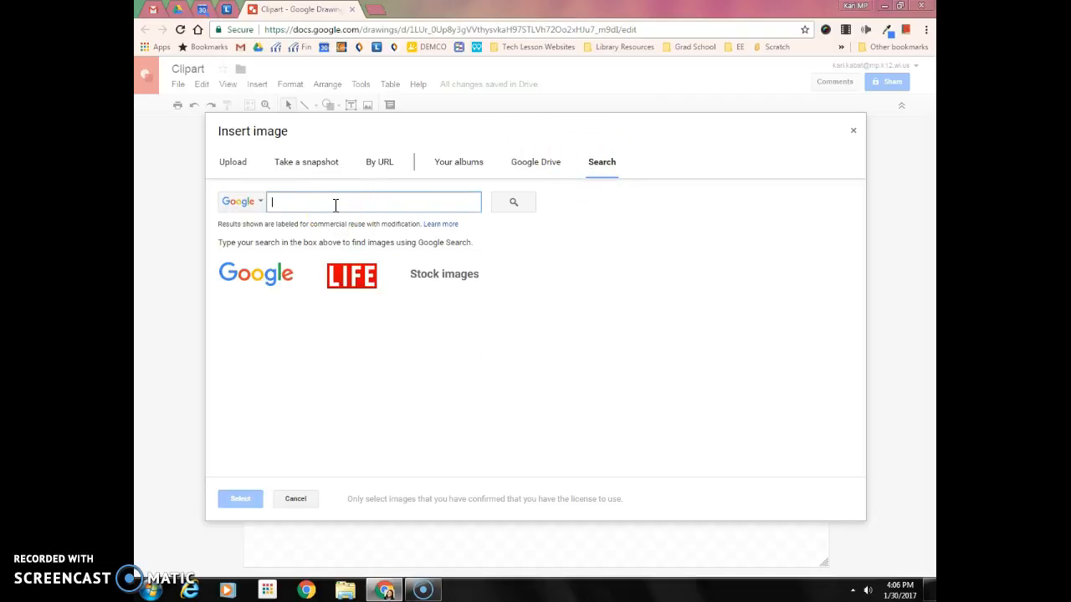
{"action": "type", "text": "penguin clipart"}
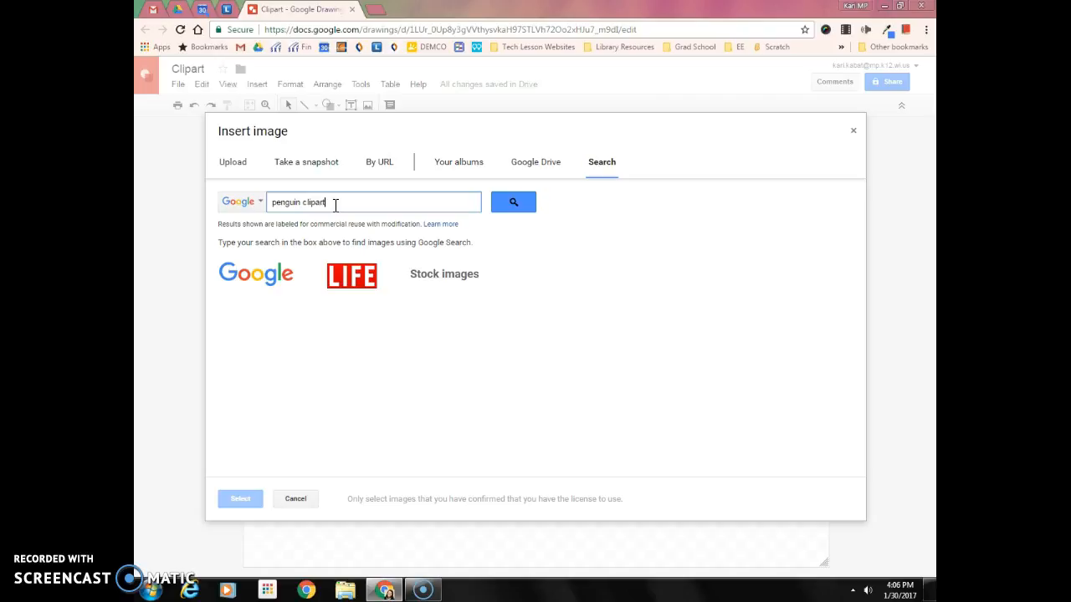
{"action": "left_click", "coordinate": [516, 204]}
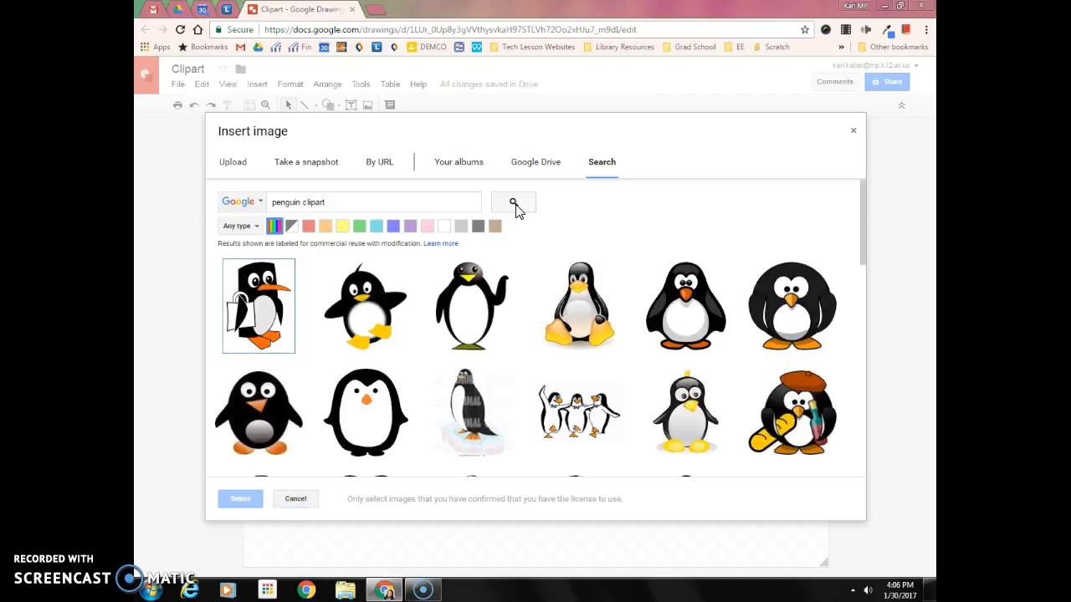
Insert the tilted penguin with raised wings and yellow feet, and narrow the canvas to fit around it.
{"action": "left_click", "coordinate": [365, 311]}
{"action": "left_click", "coordinate": [240, 500]}
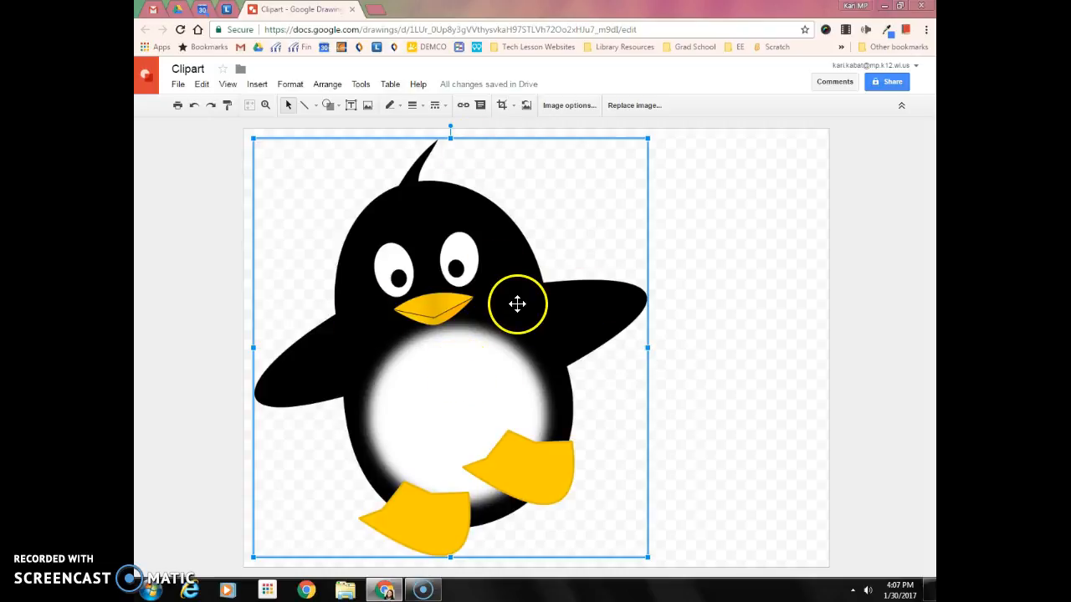
{"action": "left_click", "coordinate": [748, 425]}
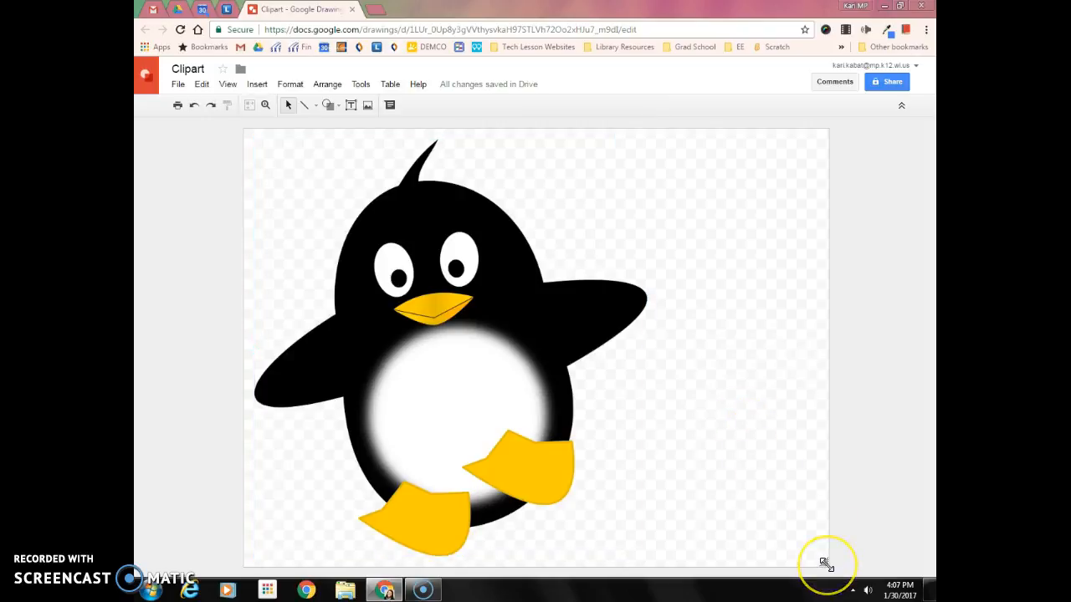
{"action": "left_click_drag", "start_coordinate": [826, 565], "coordinate": [665, 563]}
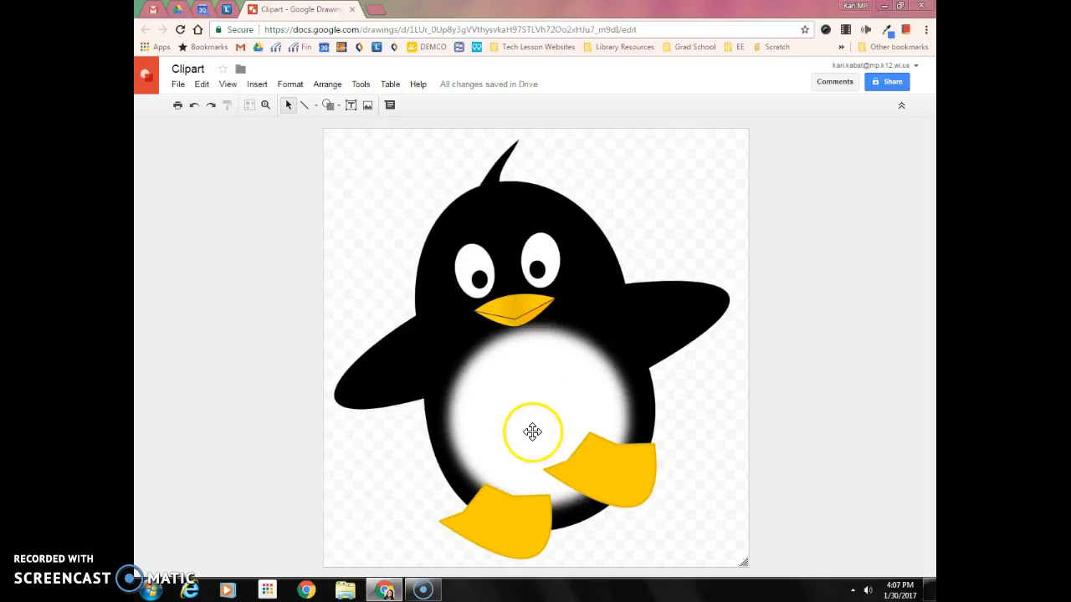
Draw a tall oval shape over the penguin's head and body.
{"action": "left_click", "coordinate": [339, 113]}
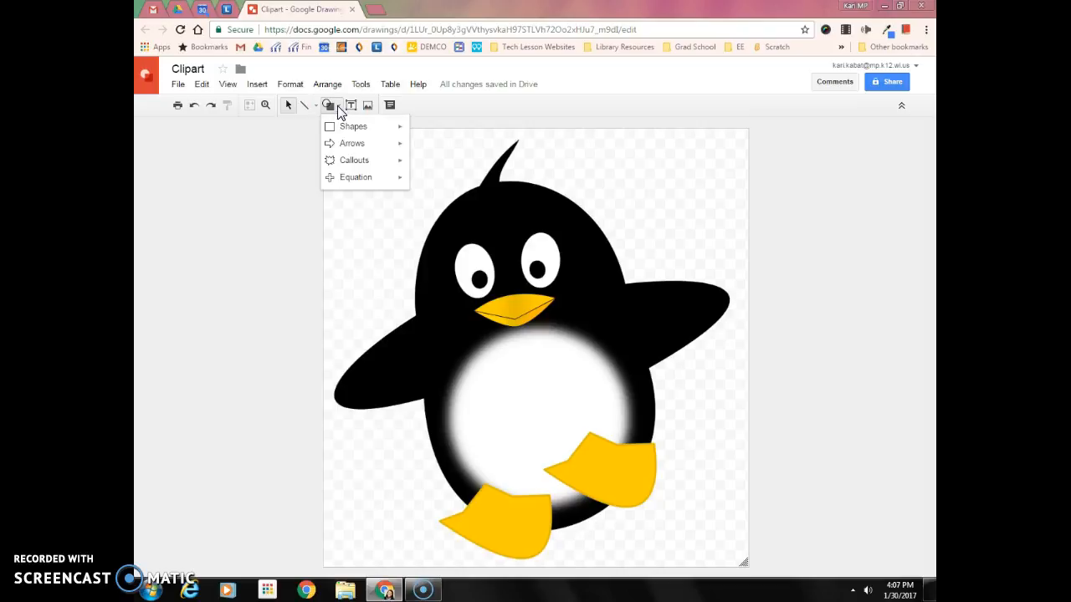
{"action": "mouse_move", "coordinate": [352, 132]}
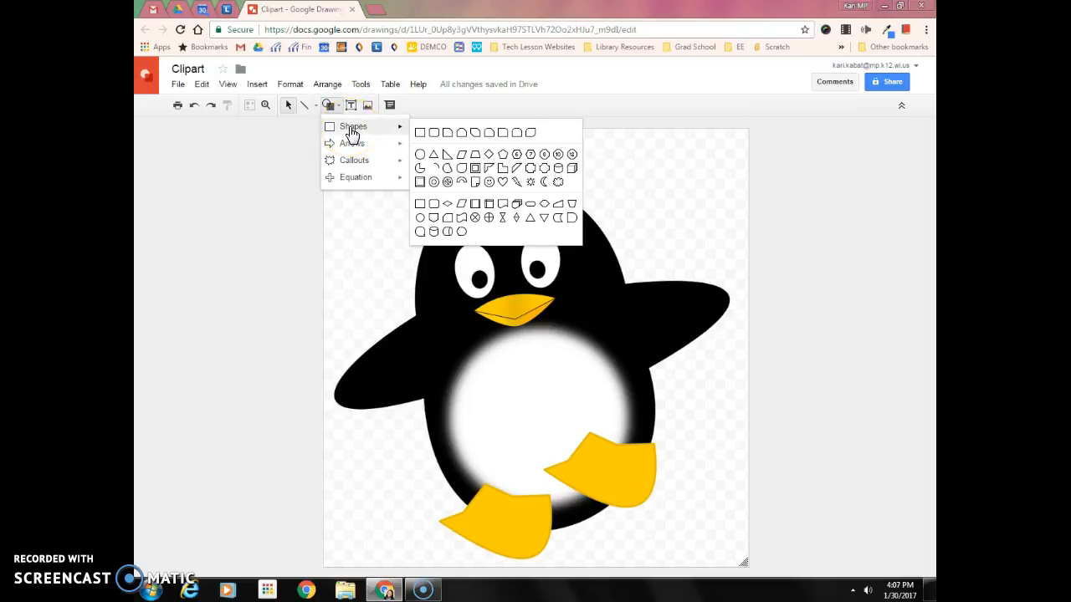
{"action": "left_click", "coordinate": [420, 159]}
{"action": "left_click_drag", "start_coordinate": [425, 192], "coordinate": [435, 223]}
{"action": "left_click_drag", "start_coordinate": [463, 274], "coordinate": [668, 551]}
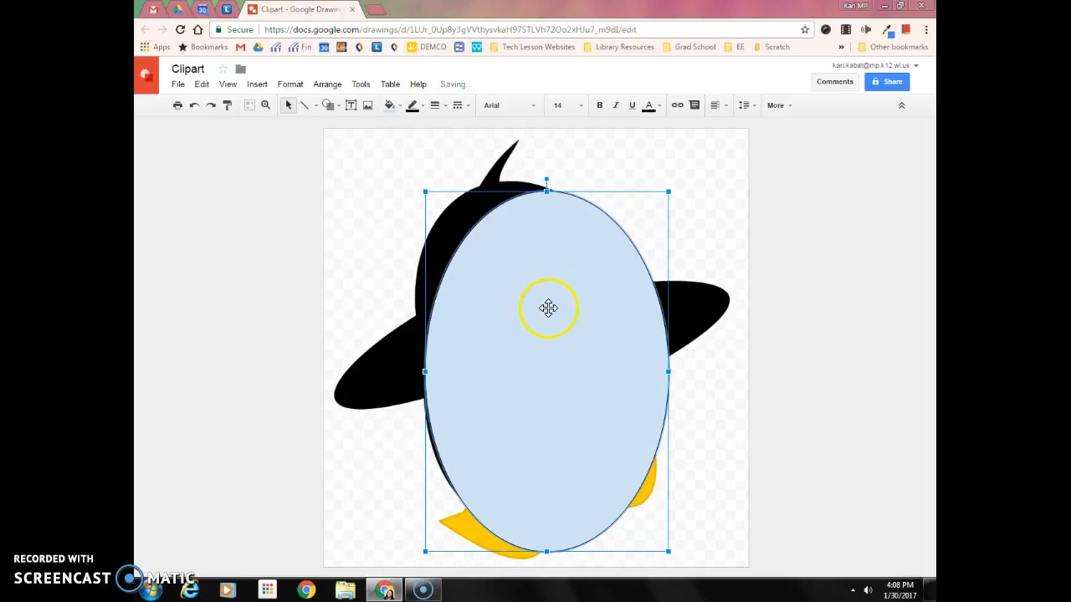
Rotate the oval slightly counterclockwise and reposition it to match the tilt of the penguin's body.
{"action": "left_click_drag", "start_coordinate": [549, 306], "coordinate": [516, 296]}
{"action": "left_click", "coordinate": [517, 175]}
{"action": "left_click_drag", "start_coordinate": [512, 170], "coordinate": [476, 164]}
{"action": "left_click_drag", "start_coordinate": [504, 303], "coordinate": [516, 300]}
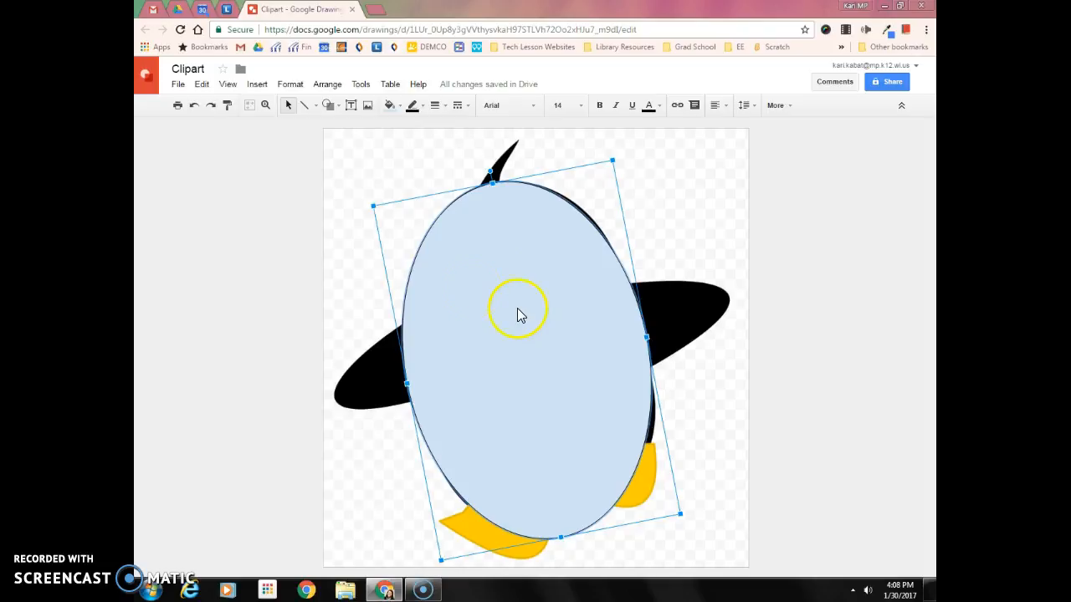
Make the body oval's fill transparent and shrink its width and height slightly to fit the penguin's outline.
{"action": "left_click", "coordinate": [389, 106]}
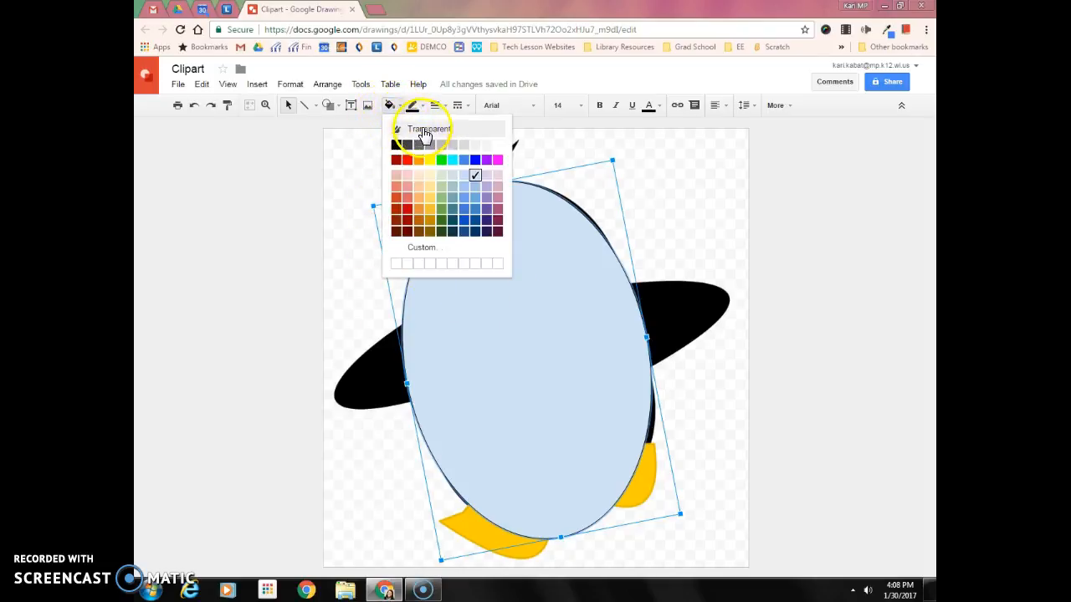
{"action": "left_click", "coordinate": [425, 131]}
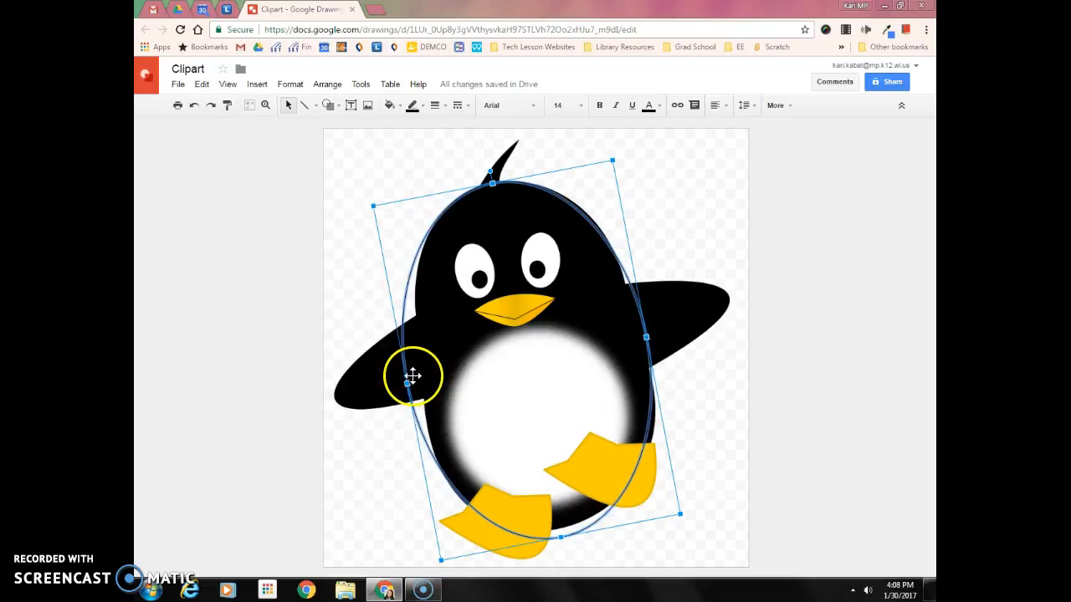
{"action": "left_click_drag", "start_coordinate": [411, 383], "coordinate": [419, 379]}
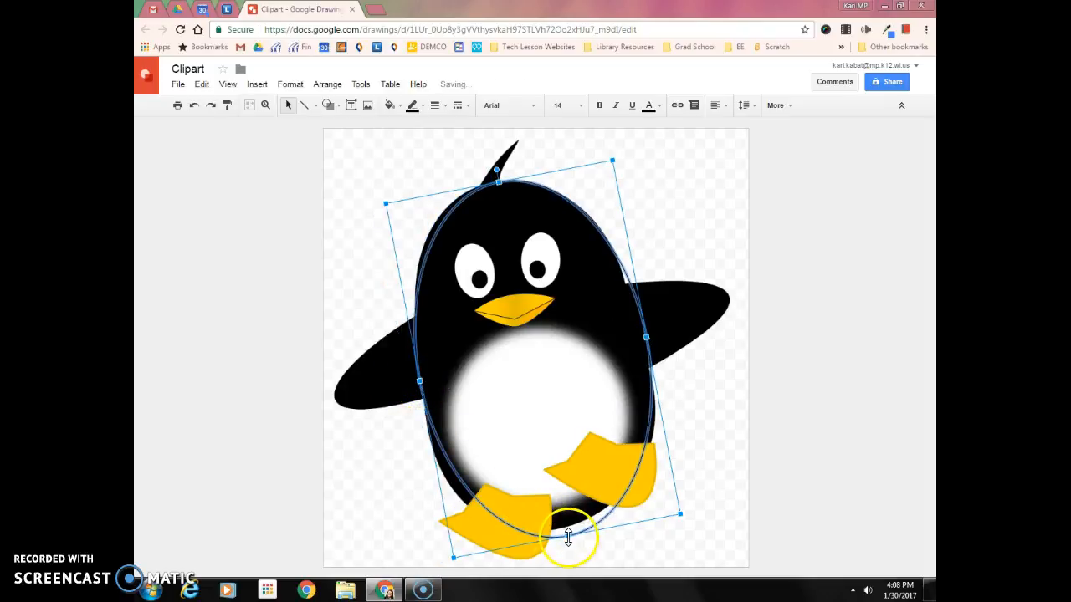
{"action": "left_click_drag", "start_coordinate": [565, 525], "coordinate": [566, 519]}
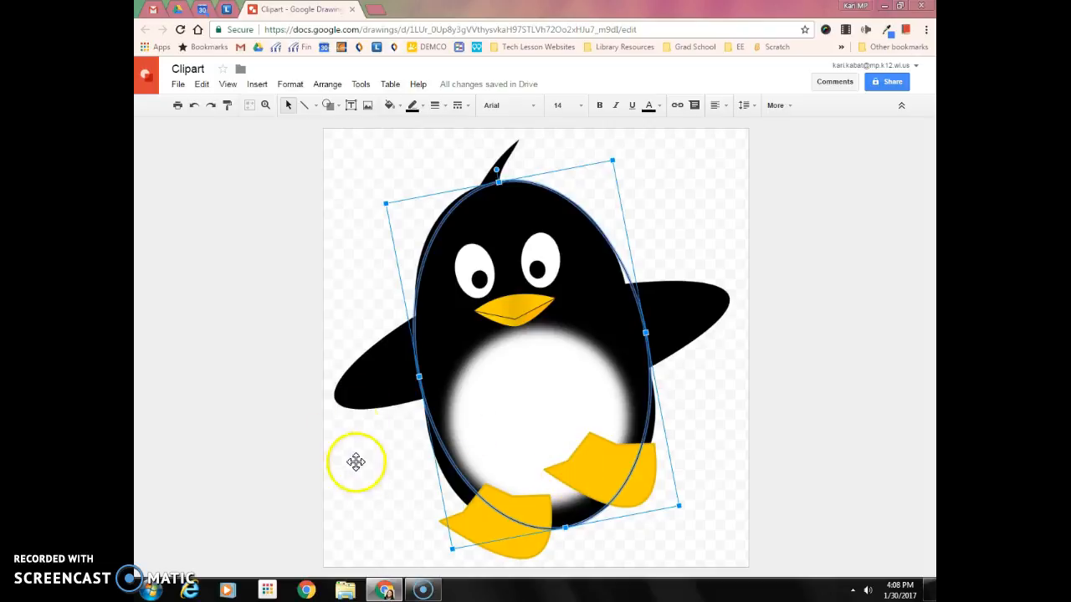
Draw a second oval around the penguin's white belly and adjust it to the belly's edge.
{"action": "left_click", "coordinate": [328, 105]}
{"action": "mouse_move", "coordinate": [343, 127]}
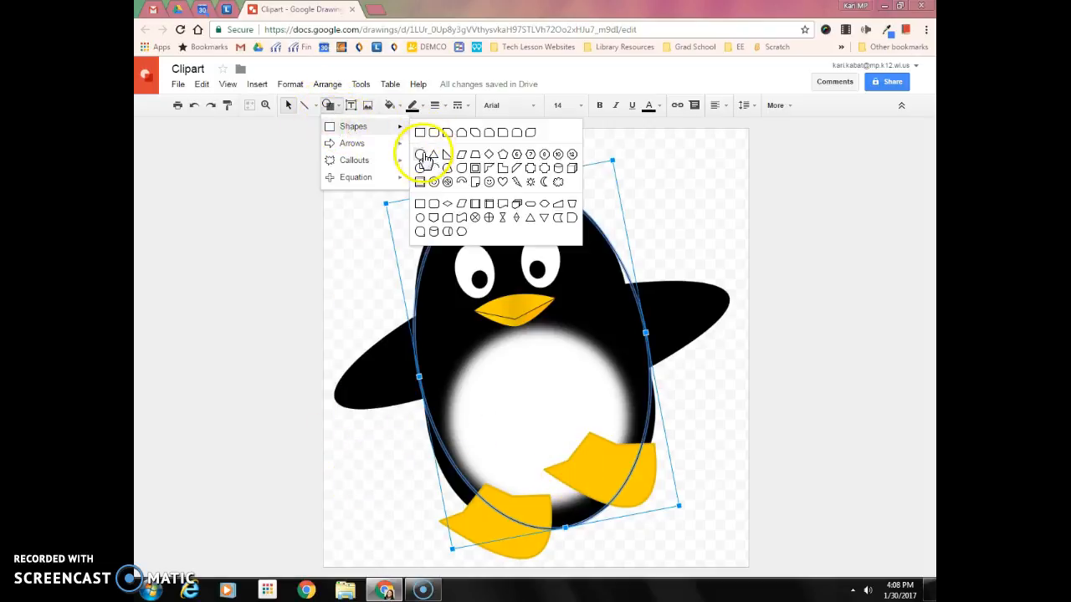
{"action": "left_click", "coordinate": [422, 154]}
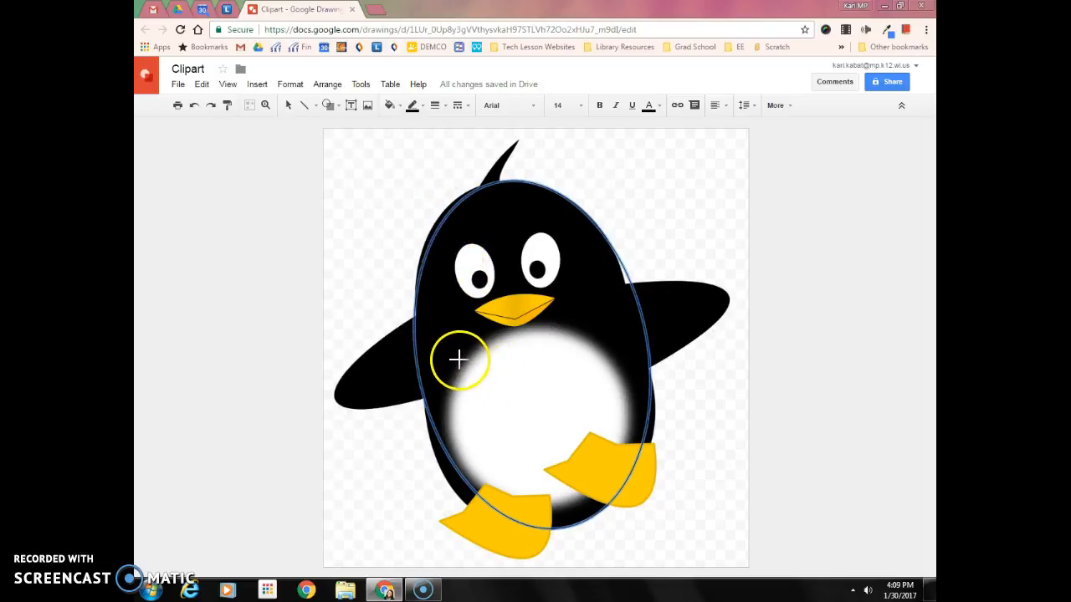
{"action": "left_click_drag", "start_coordinate": [459, 359], "coordinate": [630, 505]}
{"action": "left_click_drag", "start_coordinate": [543, 361], "coordinate": [525, 326]}
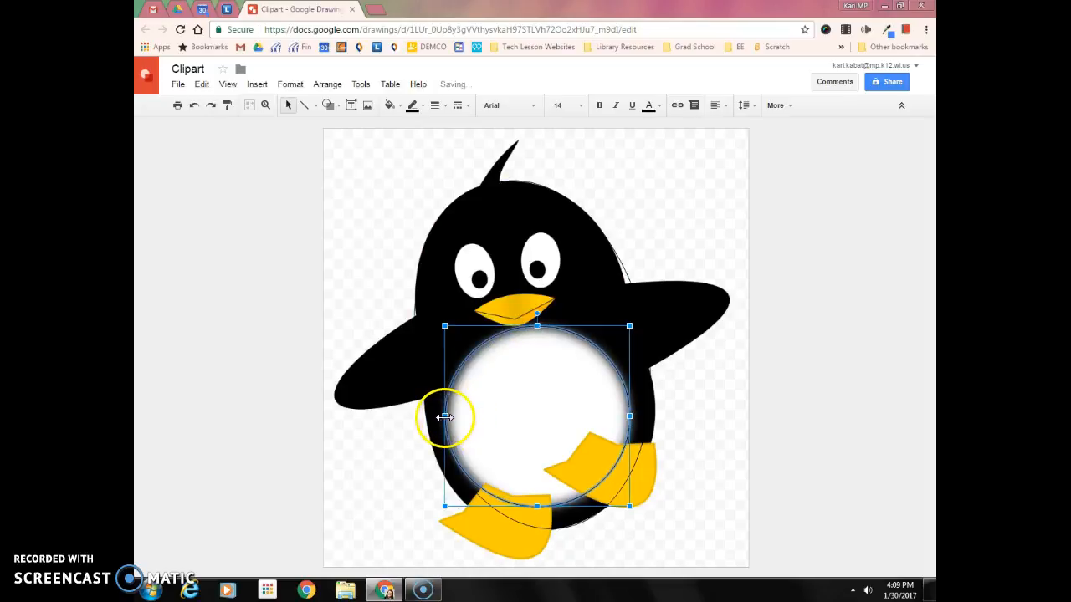
Widen the belly oval slightly toward the penguin's right-hand wing and check it against the body oval.
{"action": "left_click", "coordinate": [512, 236]}
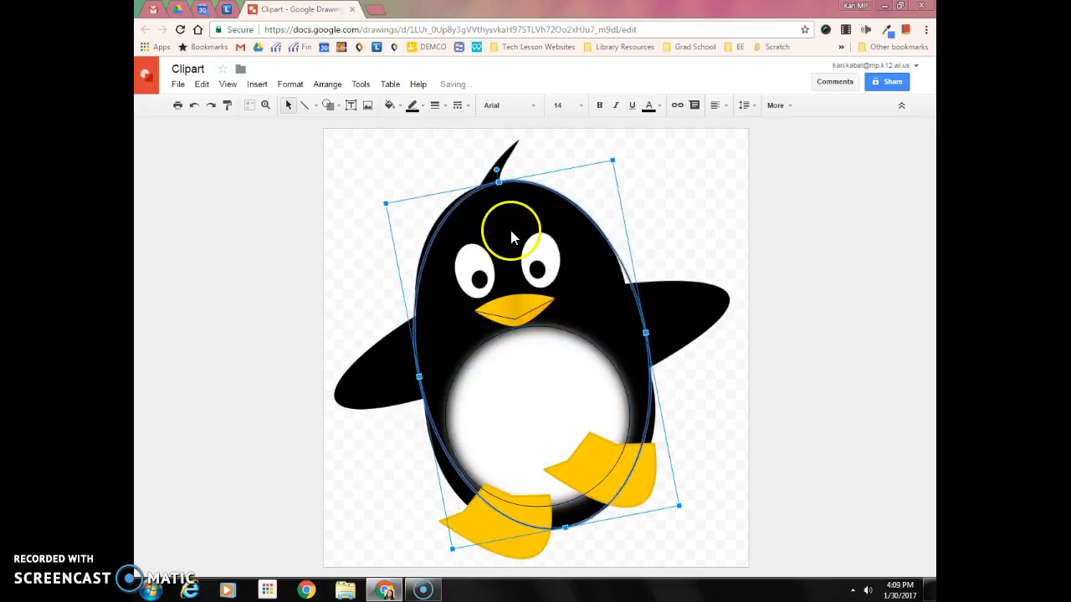
{"action": "left_click", "coordinate": [512, 401]}
{"action": "left_click", "coordinate": [563, 214]}
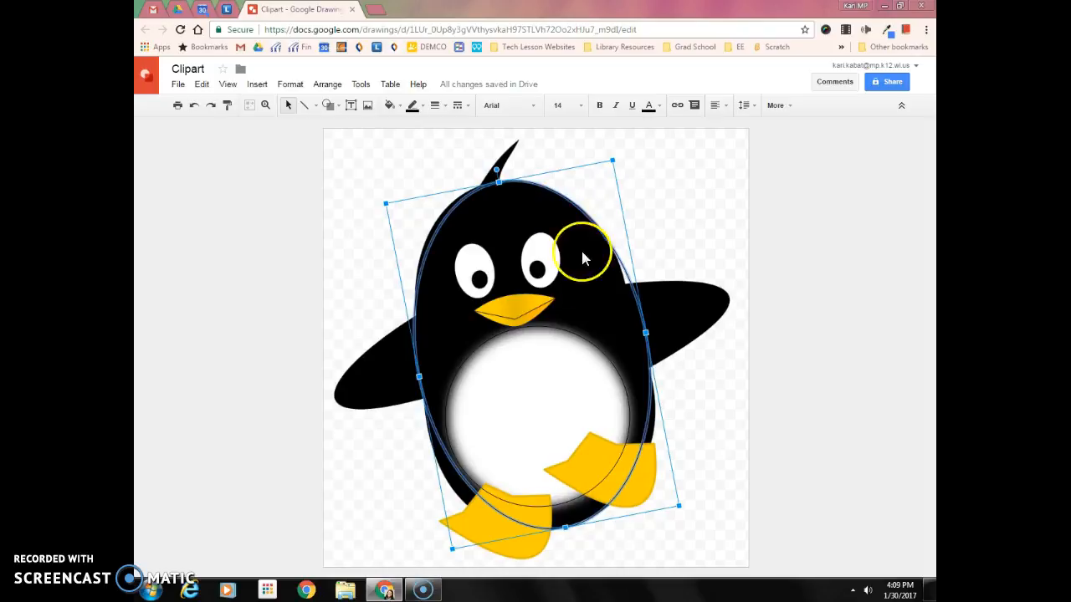
{"action": "left_click", "coordinate": [592, 438]}
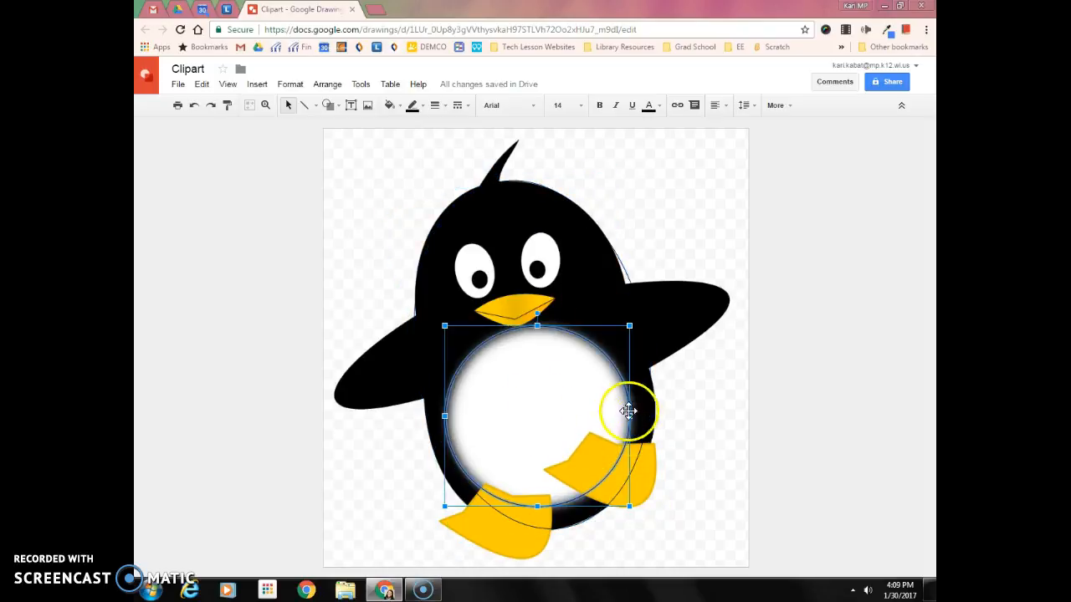
{"action": "left_click_drag", "start_coordinate": [631, 326], "coordinate": [634, 327]}
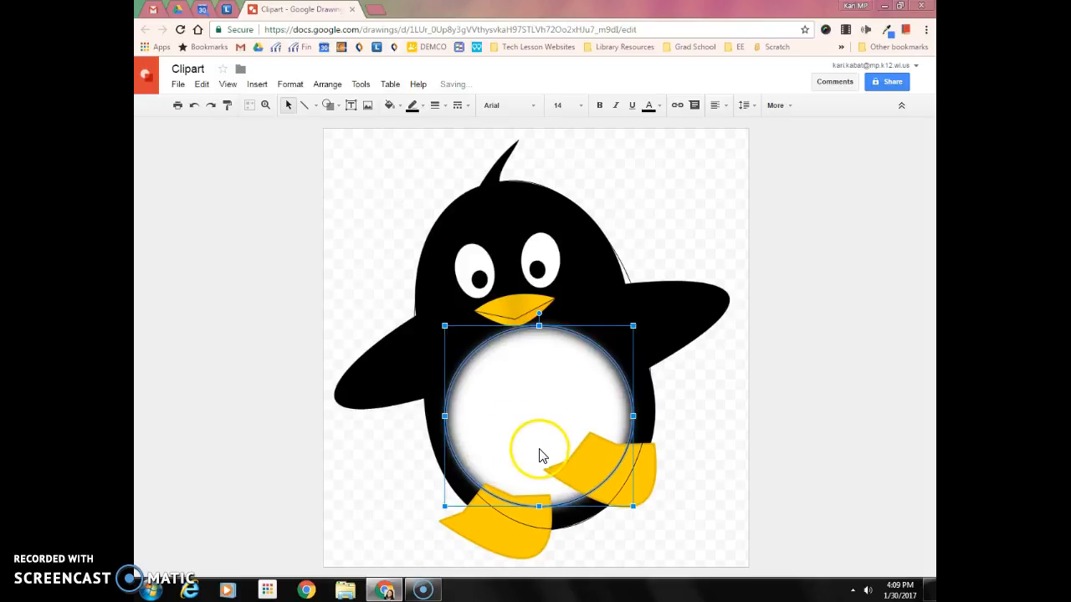
{"action": "left_click", "coordinate": [594, 254]}
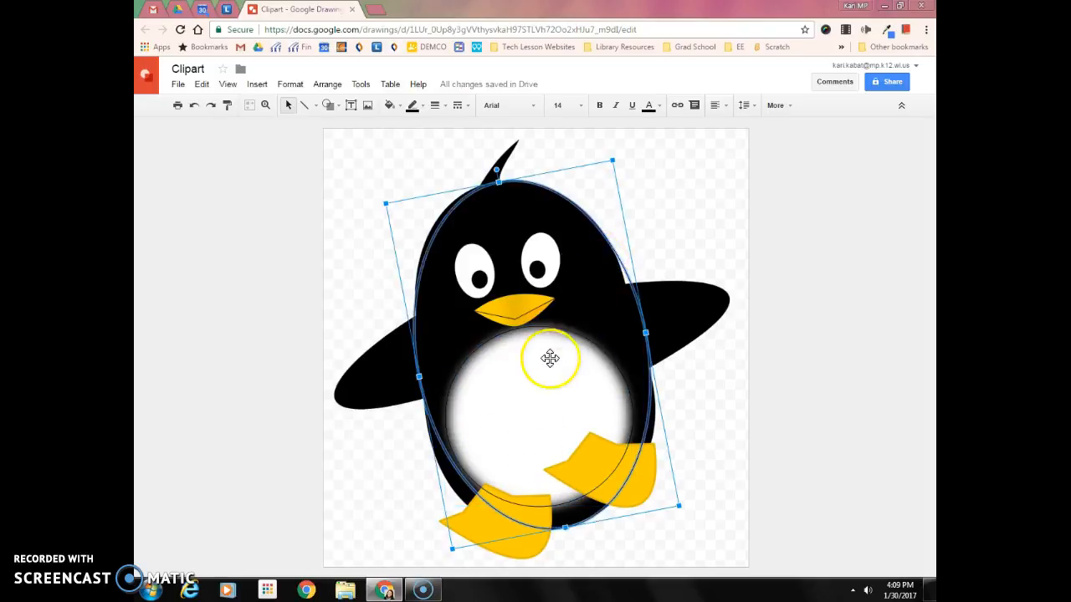
{"action": "left_click", "coordinate": [531, 413]}
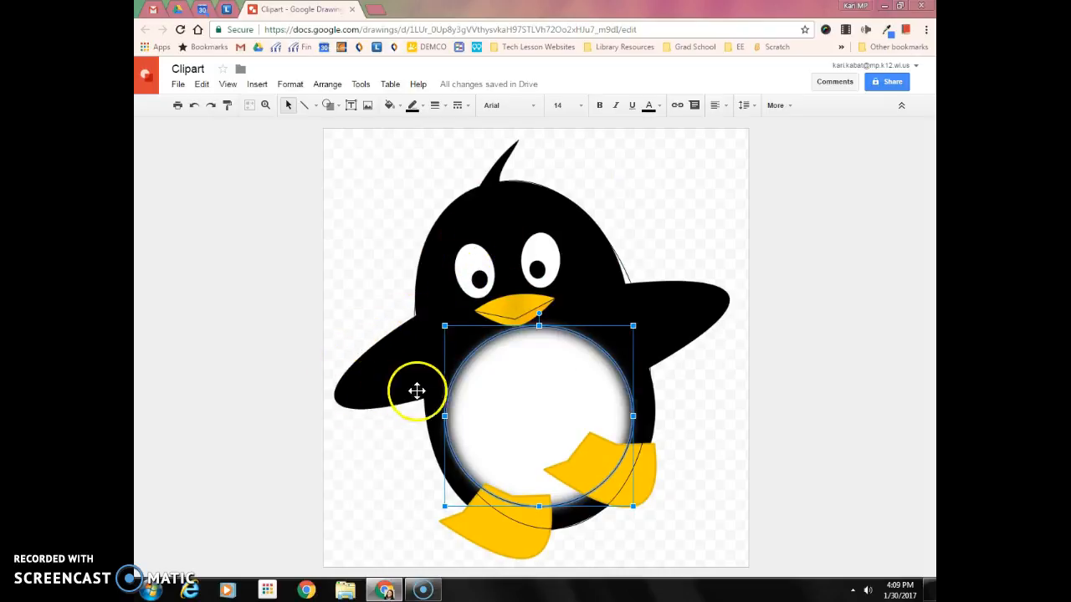
Draw a horizontal oval over the penguin's left-hand wing.
{"action": "left_click", "coordinate": [329, 106]}
{"action": "mouse_move", "coordinate": [343, 136]}
{"action": "left_click", "coordinate": [419, 155]}
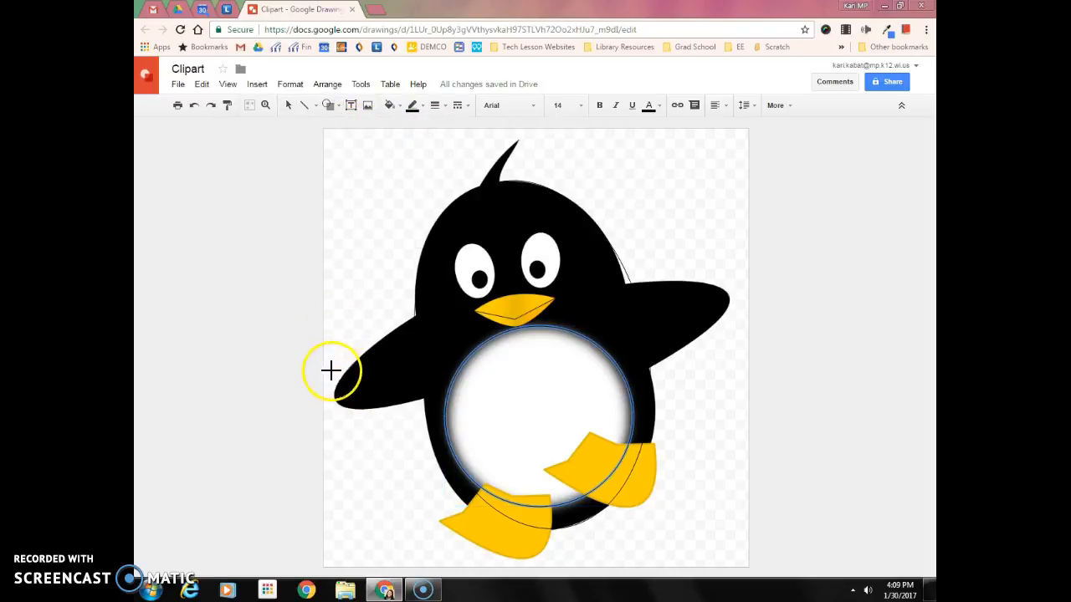
{"action": "left_click_drag", "start_coordinate": [334, 395], "coordinate": [482, 316]}
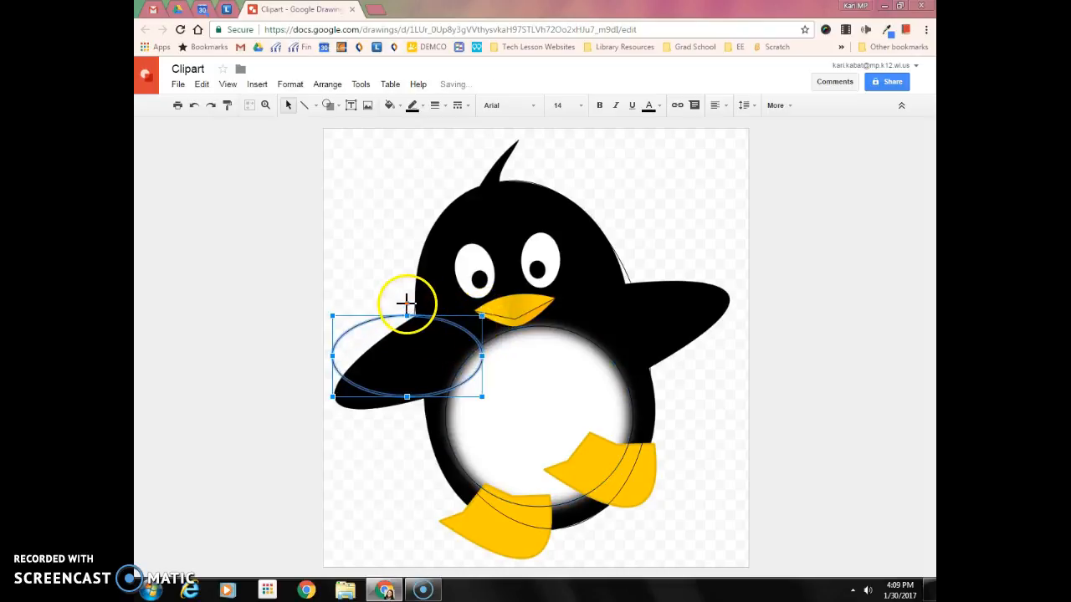
Rotate the left-hand wing oval counterclockwise, shift it onto the wing and make it slightly narrower.
{"action": "left_click_drag", "start_coordinate": [406, 303], "coordinate": [378, 304]}
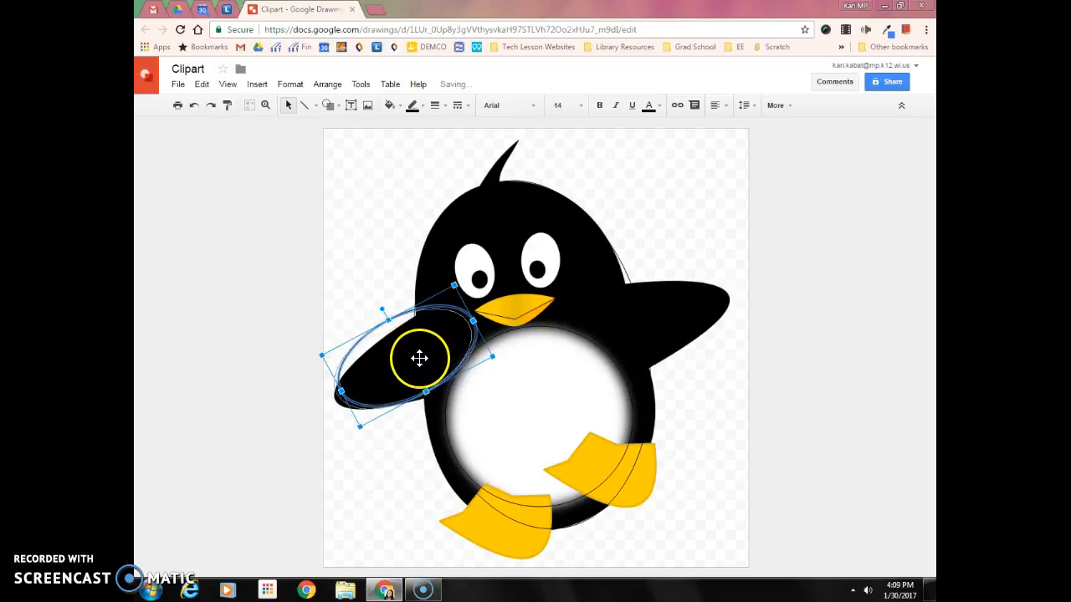
{"action": "left_click_drag", "start_coordinate": [416, 361], "coordinate": [410, 367]}
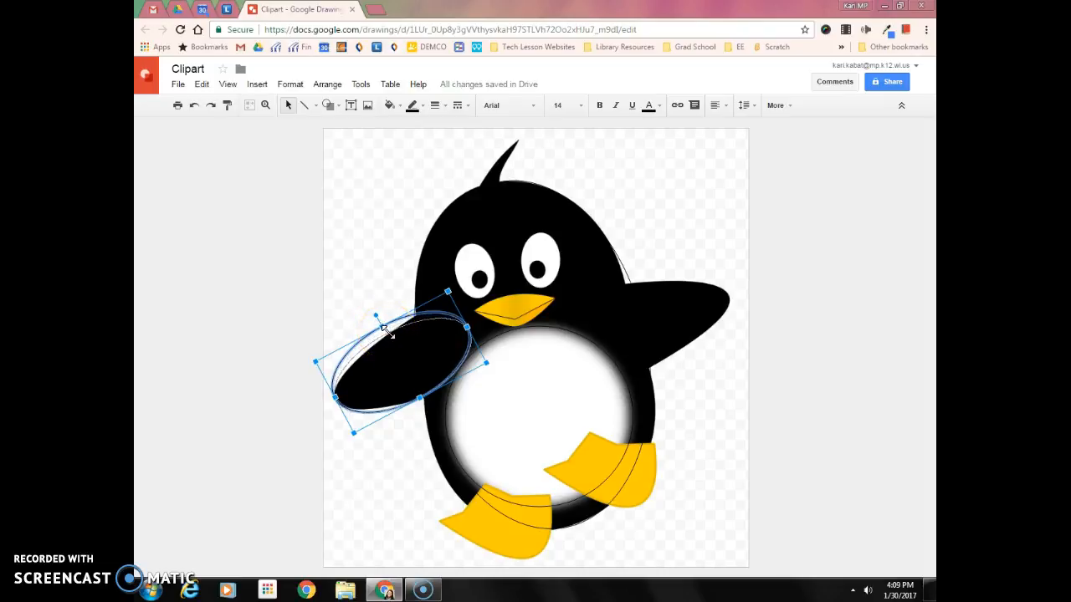
{"action": "left_click_drag", "start_coordinate": [386, 329], "coordinate": [389, 334]}
{"action": "left_click", "coordinate": [408, 460]}
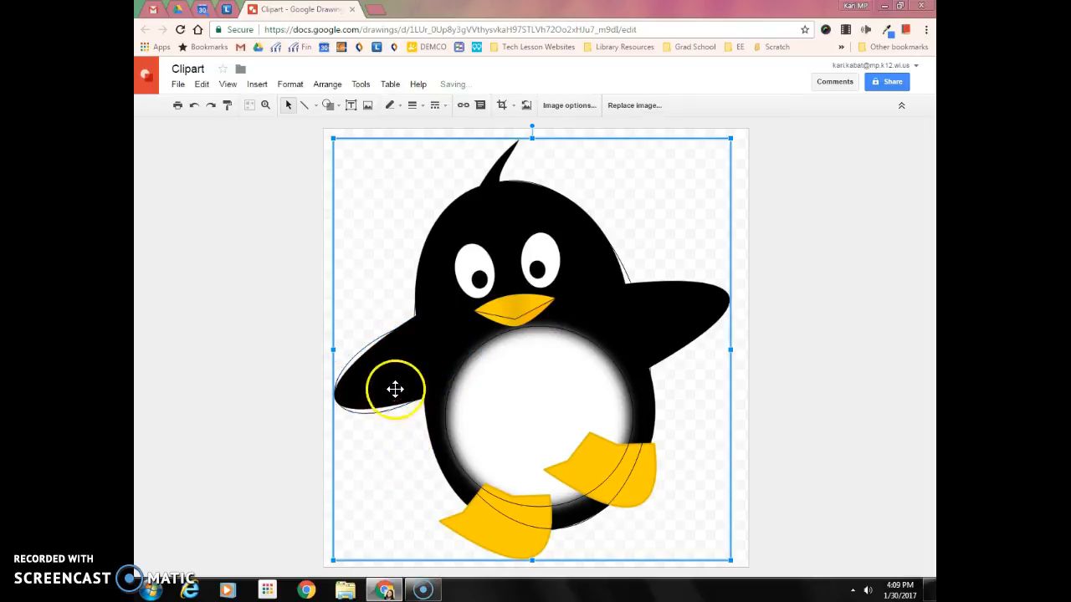
{"action": "left_click", "coordinate": [396, 356]}
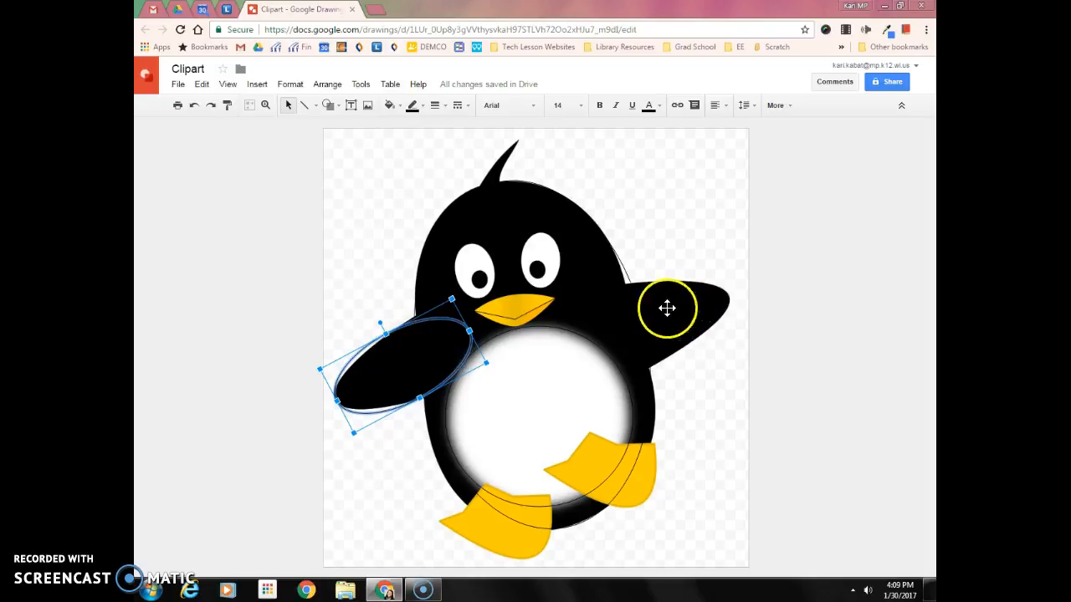
Duplicate the left-hand wing oval and place the copy over the right-hand wing, rotated to match its angle.
{"action": "right_click", "coordinate": [396, 363]}
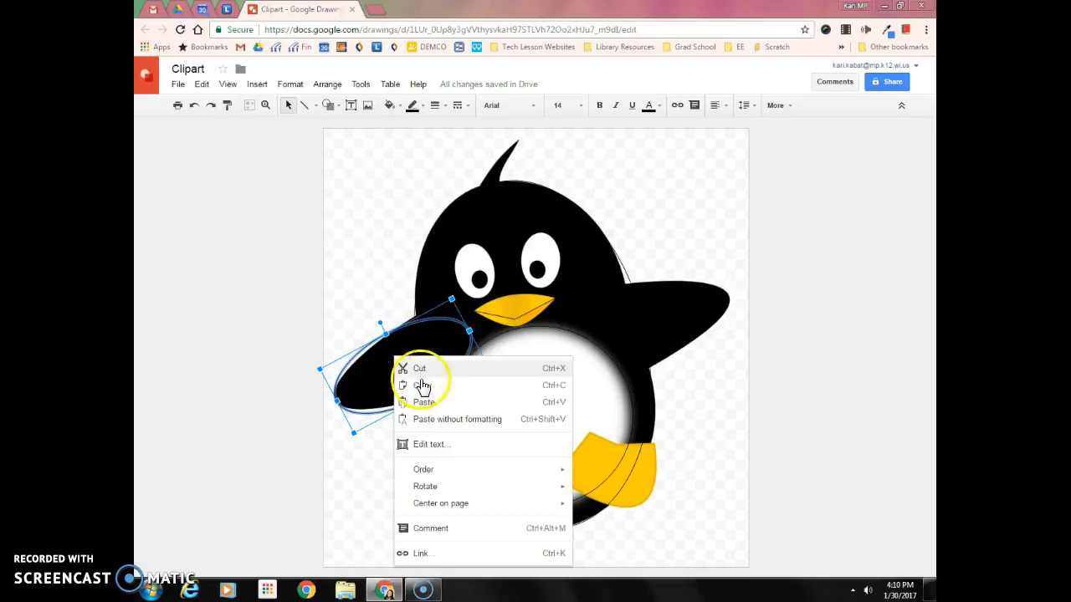
{"action": "left_click", "coordinate": [424, 391]}
{"action": "left_click", "coordinate": [676, 231]}
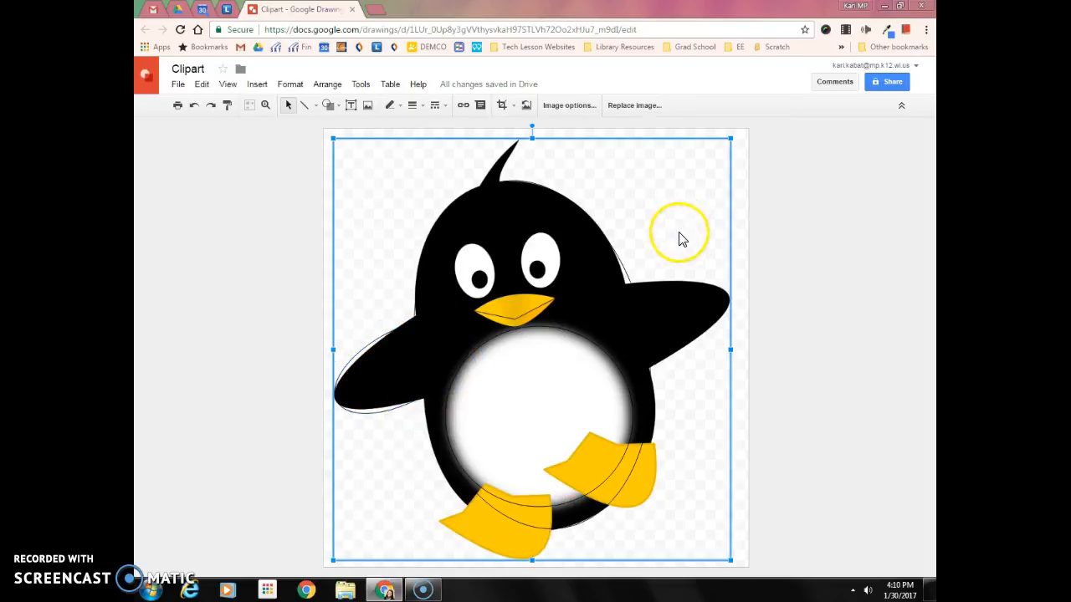
{"action": "right_click", "coordinate": [687, 241]}
{"action": "left_click", "coordinate": [697, 280]}
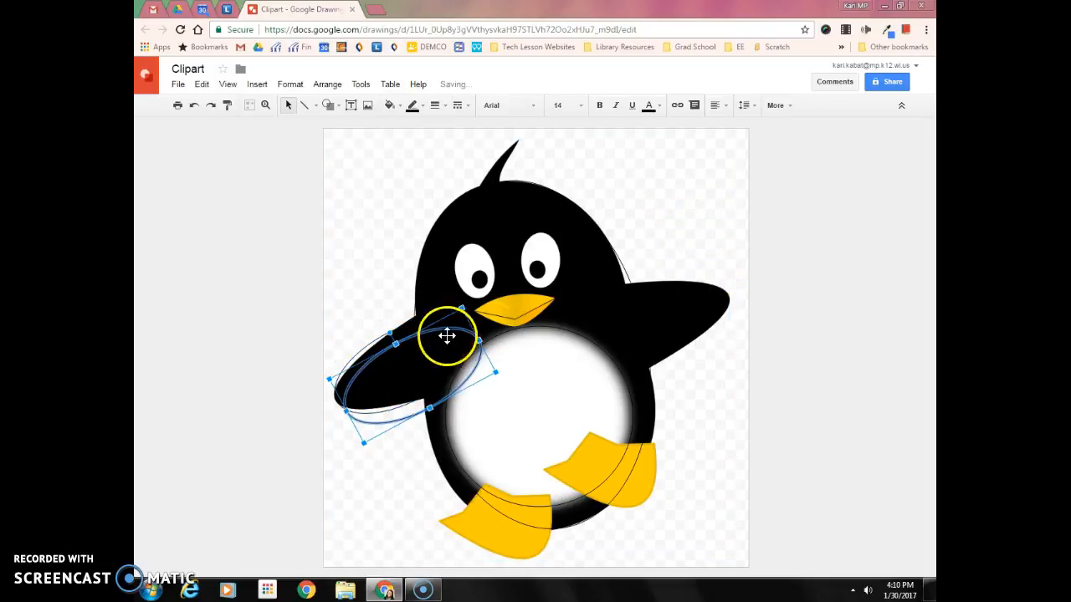
{"action": "left_click_drag", "start_coordinate": [460, 358], "coordinate": [653, 312]}
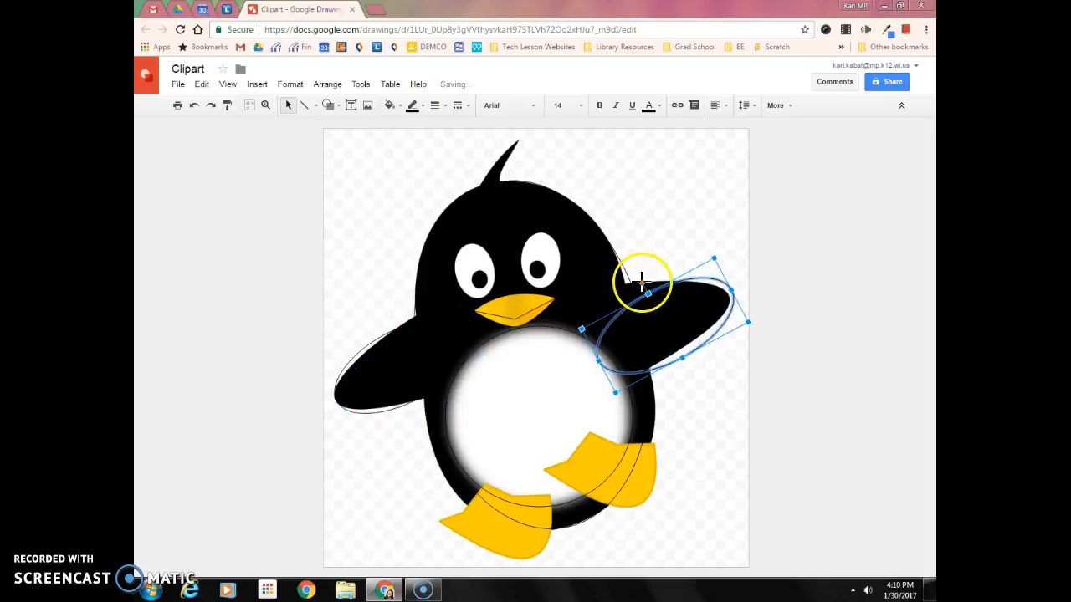
{"action": "left_click_drag", "start_coordinate": [645, 279], "coordinate": [655, 303]}
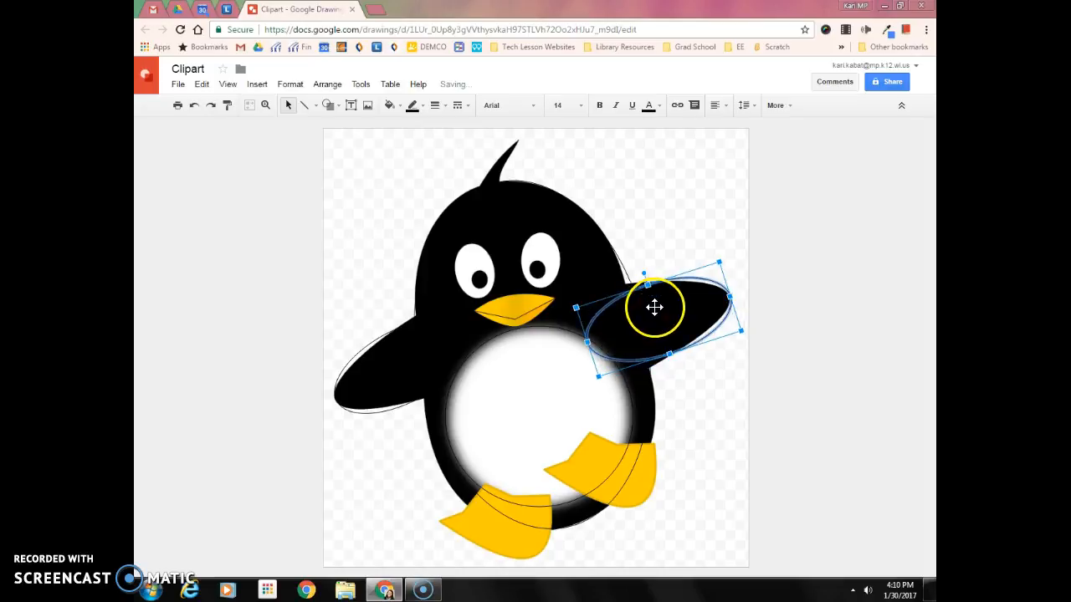
Shorten the right-hand wing oval slightly at the end nearest the body.
{"action": "left_click_drag", "start_coordinate": [590, 342], "coordinate": [596, 340]}
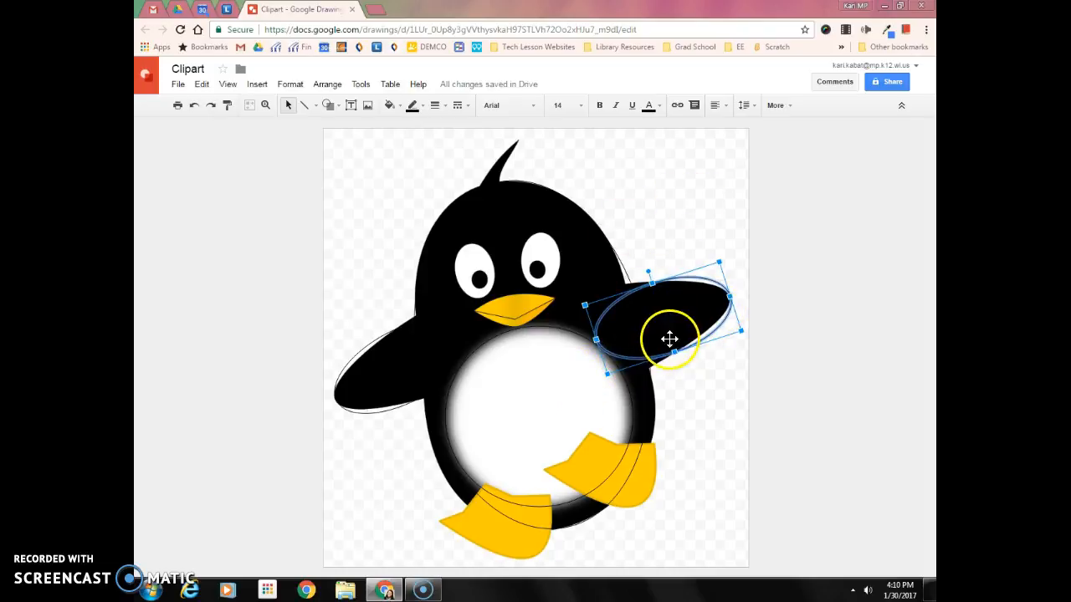
{"action": "left_click", "coordinate": [674, 246]}
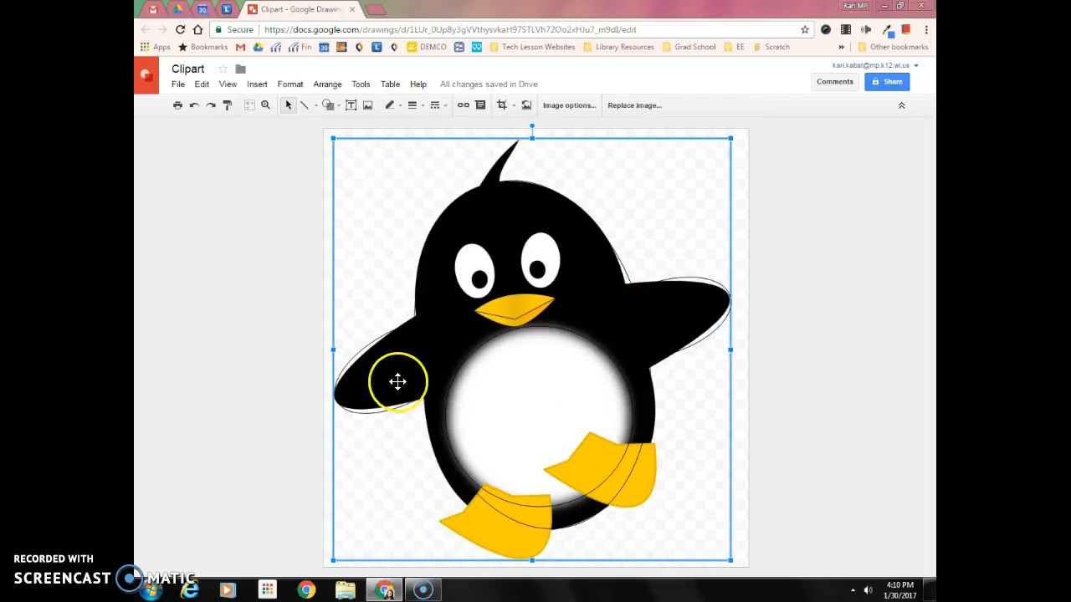
Draw an oval over the penguin's left-hand eye and make its fill transparent.
{"action": "left_click", "coordinate": [329, 105]}
{"action": "mouse_move", "coordinate": [354, 130]}
{"action": "left_click", "coordinate": [420, 154]}
{"action": "left_click_drag", "start_coordinate": [454, 251], "coordinate": [496, 299]}
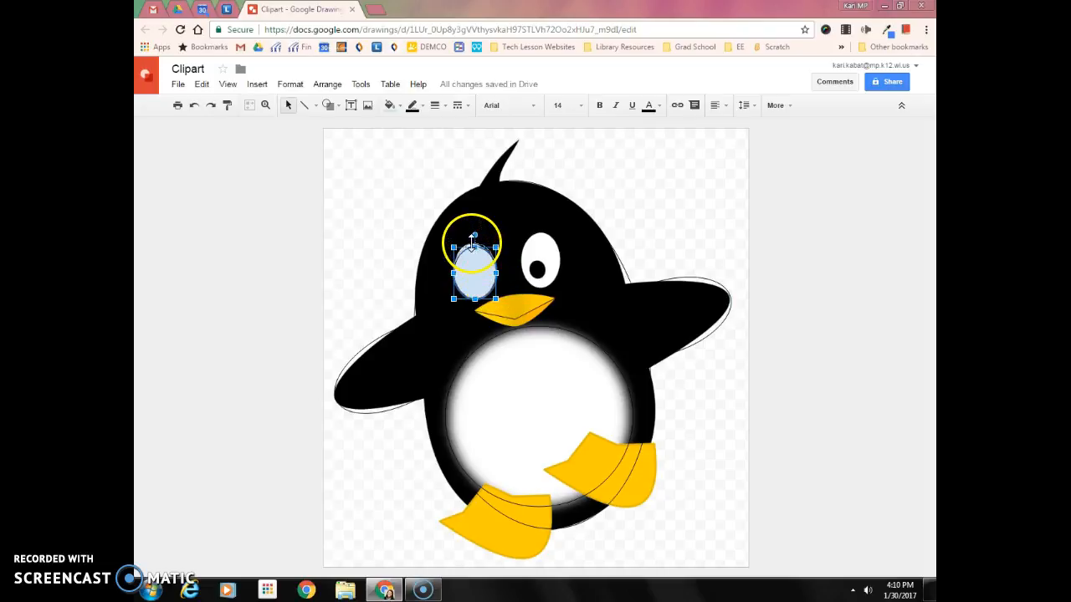
{"action": "left_click", "coordinate": [398, 111]}
{"action": "left_click", "coordinate": [421, 129]}
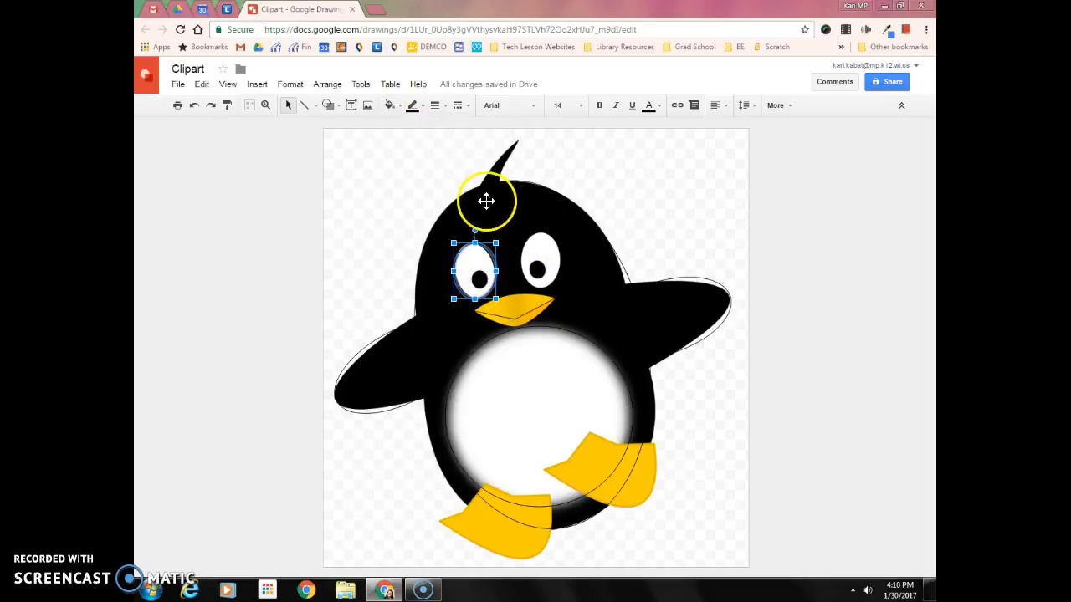
Duplicate the left-hand eye oval and place the copy over the right-hand eye.
{"action": "right_click", "coordinate": [479, 260]}
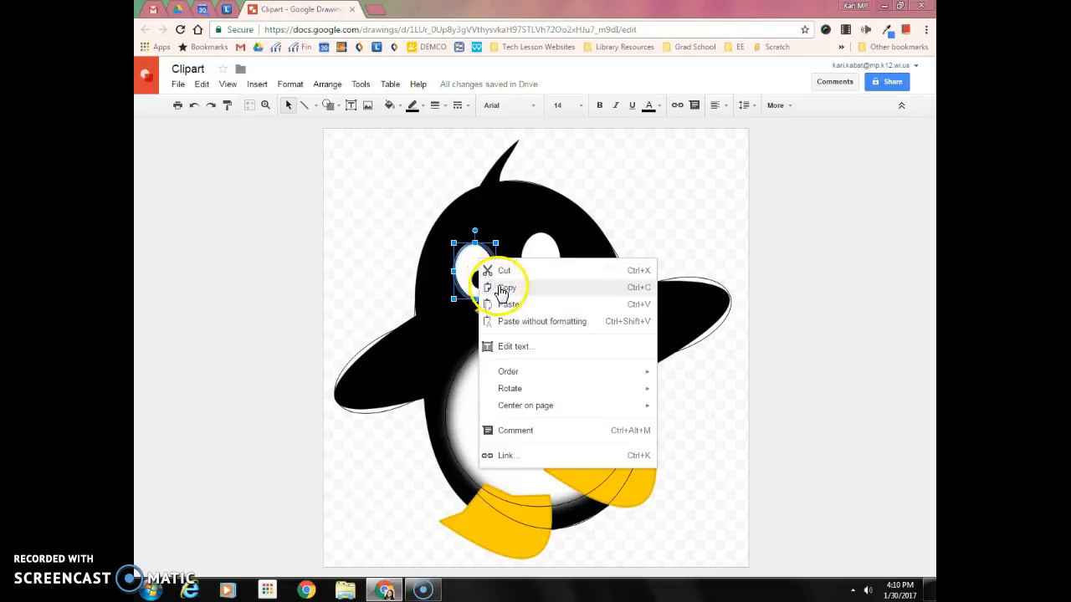
{"action": "left_click", "coordinate": [502, 288]}
{"action": "right_click", "coordinate": [551, 215]}
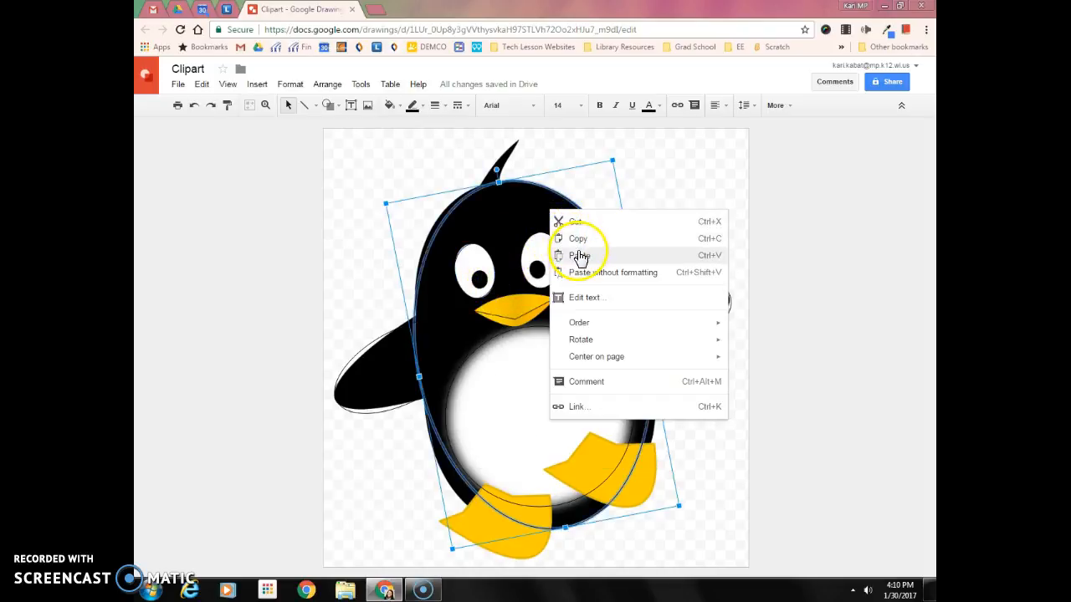
{"action": "left_click", "coordinate": [581, 255]}
{"action": "left_click_drag", "start_coordinate": [490, 281], "coordinate": [538, 267]}
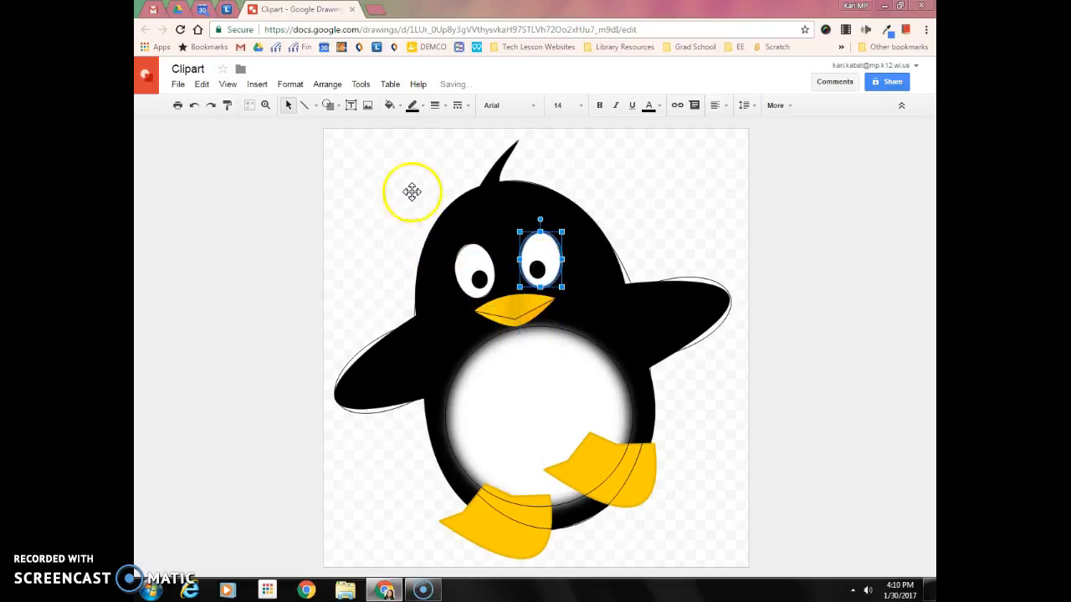
{"action": "left_click", "coordinate": [401, 108]}
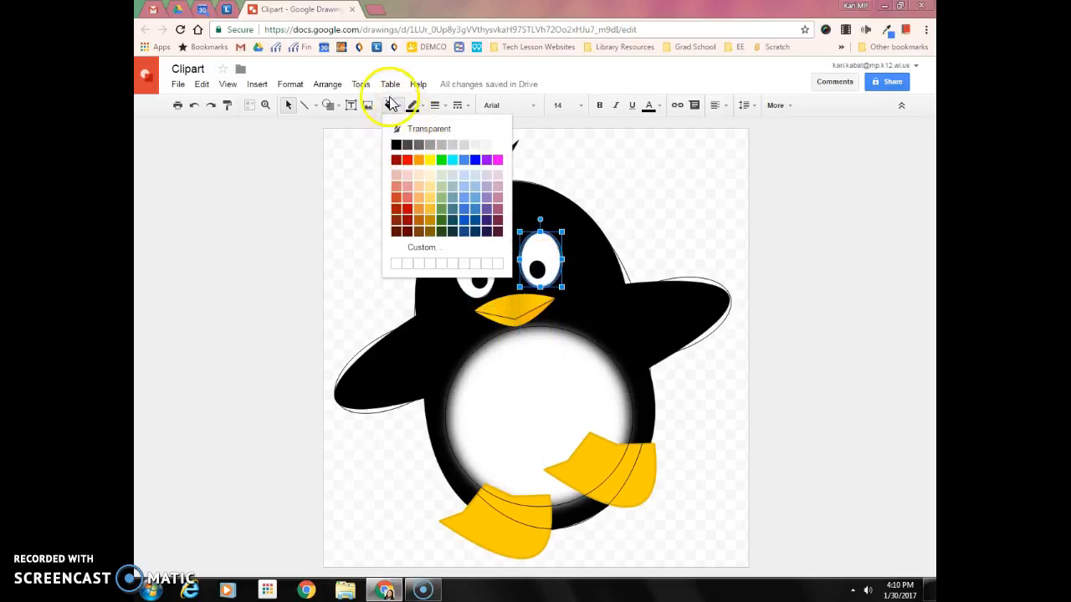
Draw a small transparent oval over the pupil of the left-hand eye.
{"action": "left_click", "coordinate": [329, 105]}
{"action": "mouse_move", "coordinate": [347, 124]}
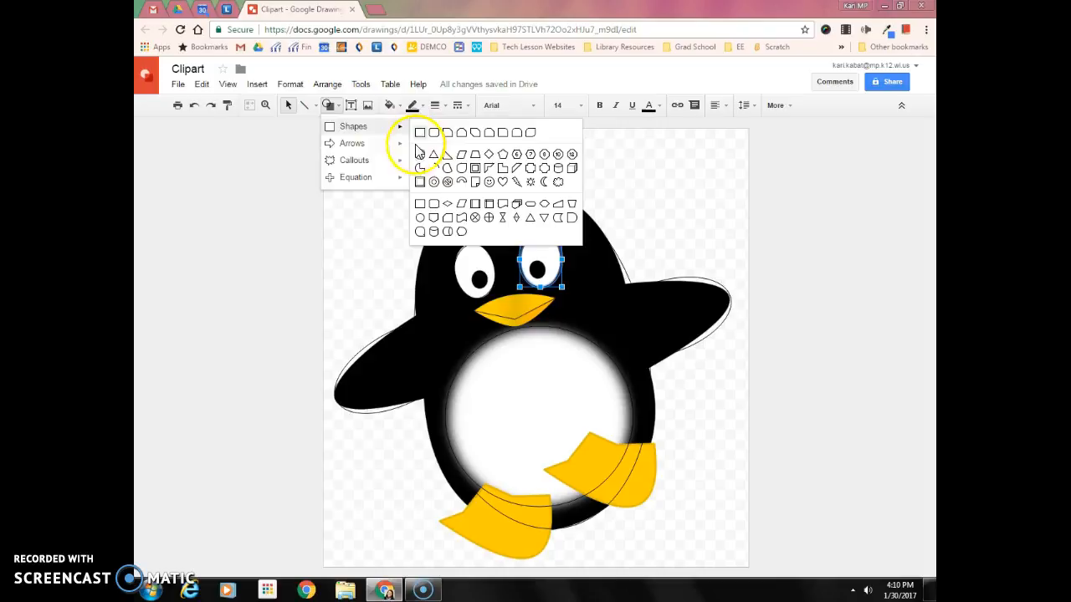
{"action": "left_click", "coordinate": [419, 159]}
{"action": "left_click_drag", "start_coordinate": [458, 238], "coordinate": [486, 280]}
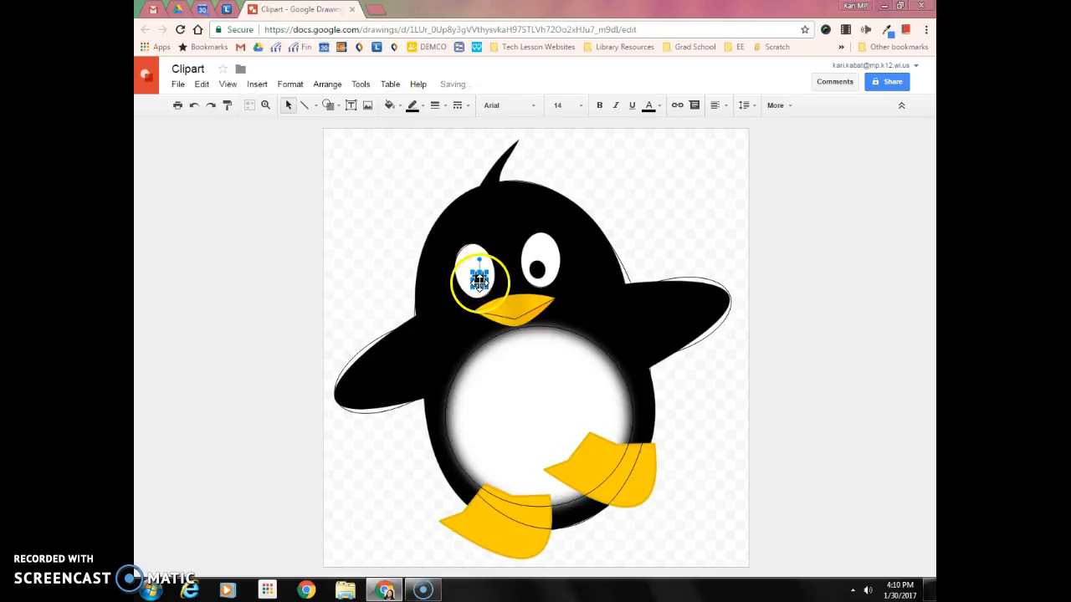
Duplicate the left-hand pupil oval and place the copy over the right-hand pupil.
{"action": "right_click", "coordinate": [478, 281]}
{"action": "left_click", "coordinate": [499, 309]}
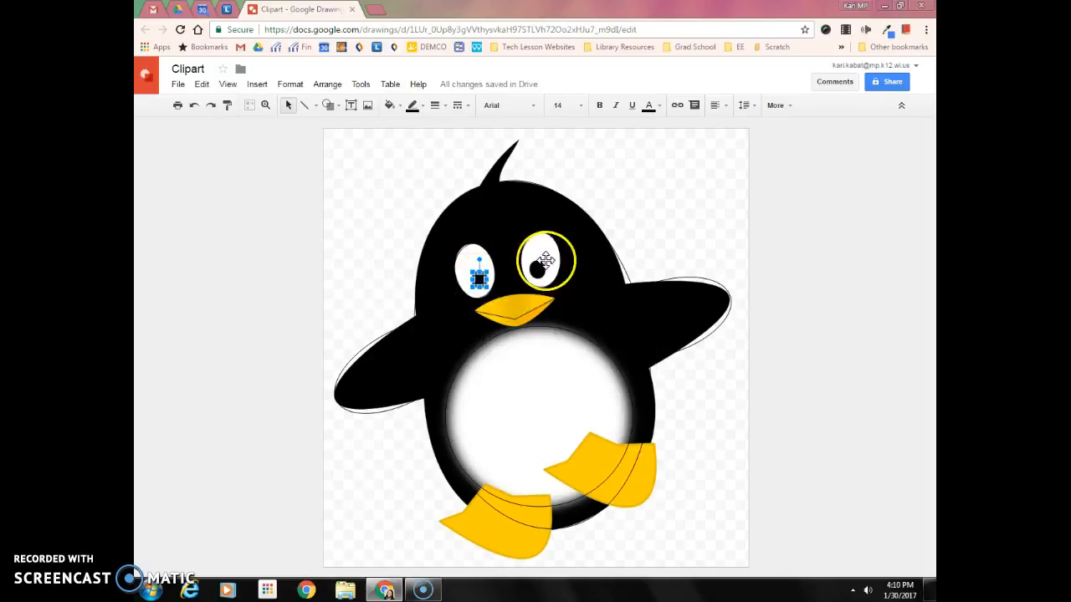
{"action": "right_click", "coordinate": [560, 261]}
{"action": "left_click", "coordinate": [597, 299]}
{"action": "left_click_drag", "start_coordinate": [514, 287], "coordinate": [538, 269]}
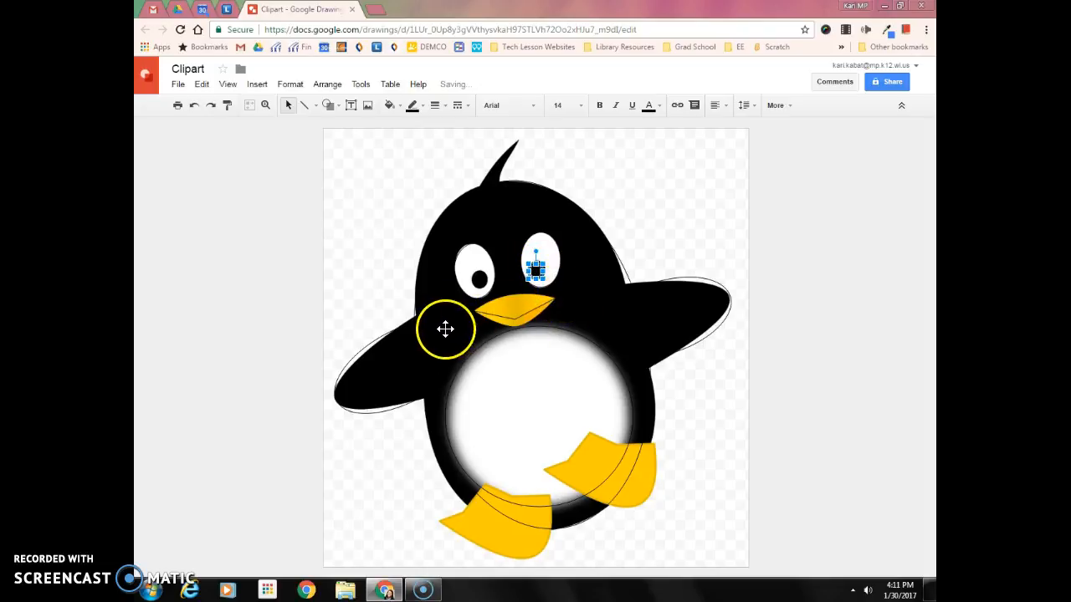
{"action": "left_click", "coordinate": [389, 287]}
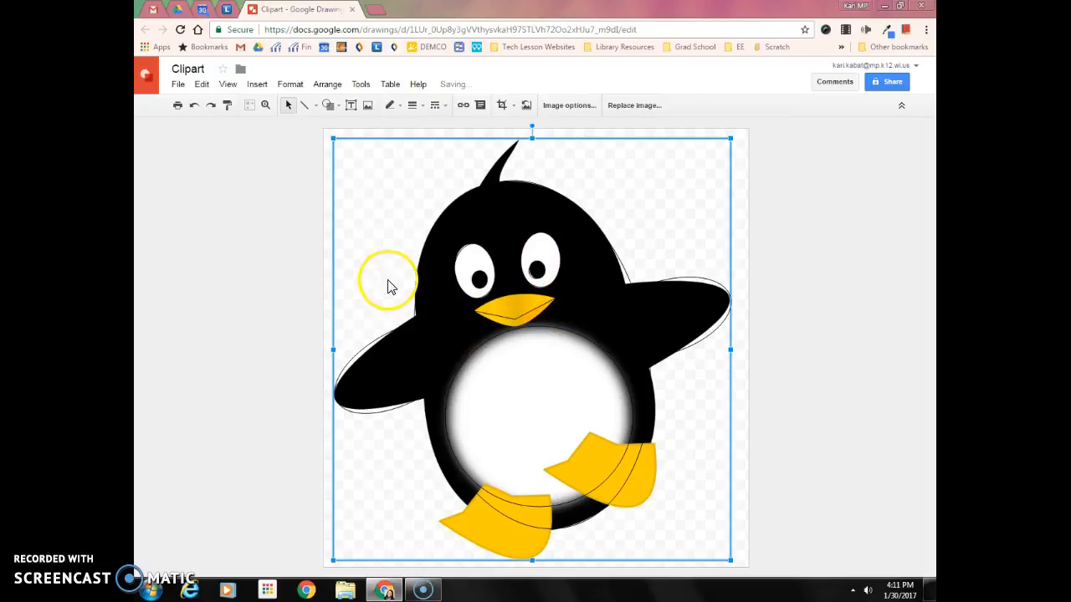
Draw a triangle over the beak, turned point-down and tilted to match the beak's angle.
{"action": "left_click", "coordinate": [338, 108]}
{"action": "mouse_move", "coordinate": [358, 130]}
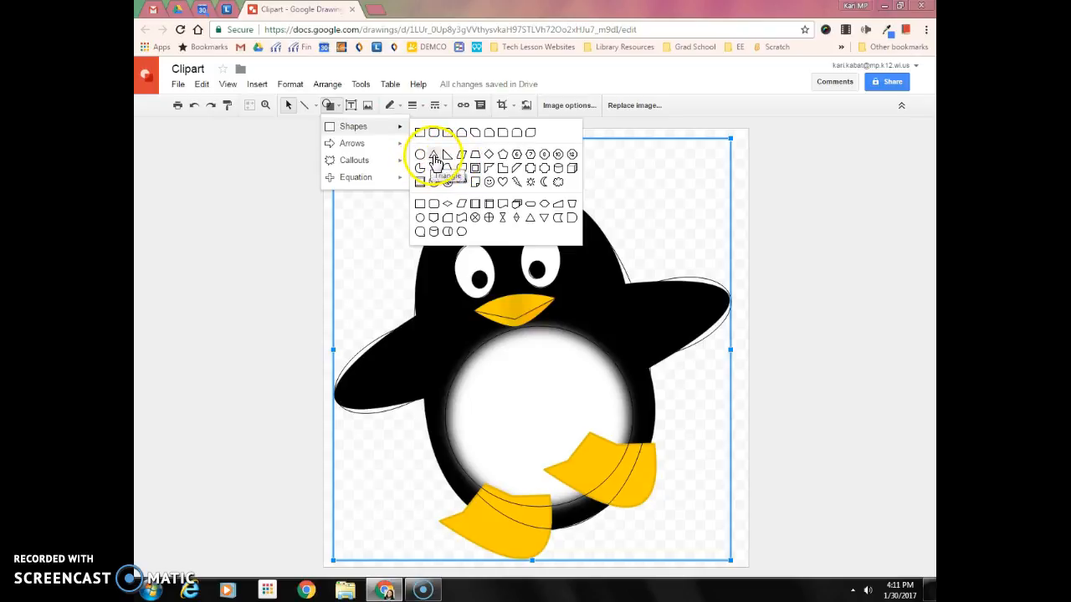
{"action": "left_click", "coordinate": [434, 159]}
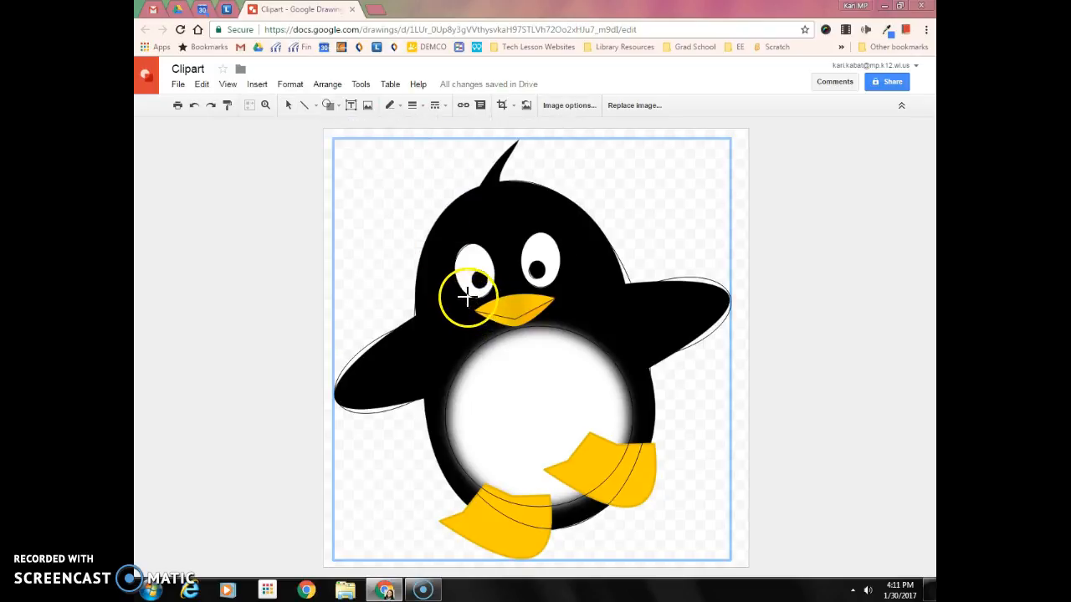
{"action": "left_click_drag", "start_coordinate": [477, 295], "coordinate": [572, 331]}
{"action": "left_click_drag", "start_coordinate": [522, 285], "coordinate": [515, 308]}
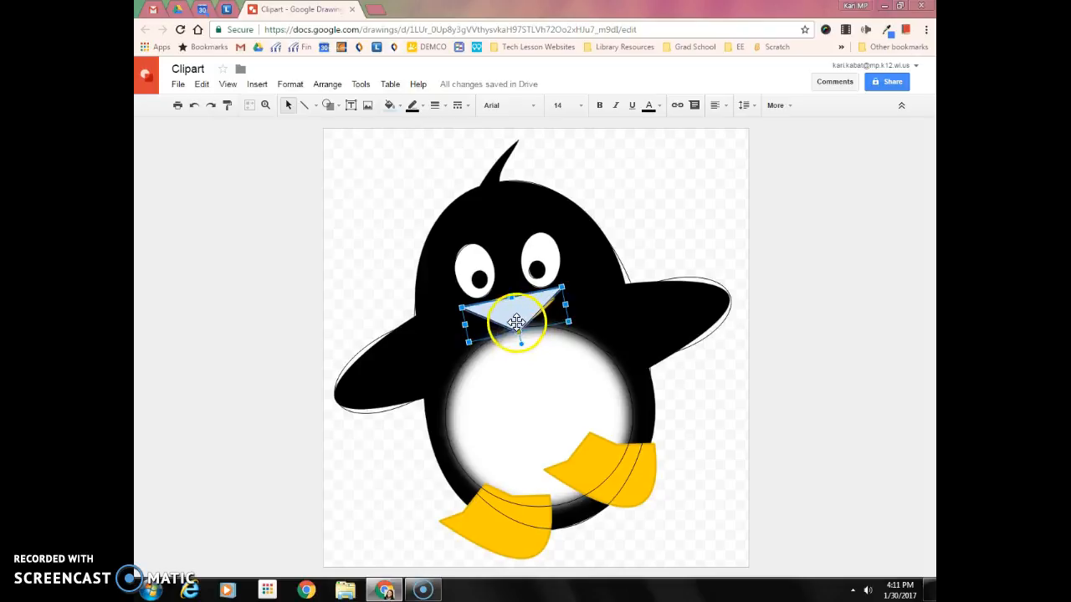
Make the beak triangle's fill transparent and shrink it to fit the beak's outline.
{"action": "left_click", "coordinate": [389, 106]}
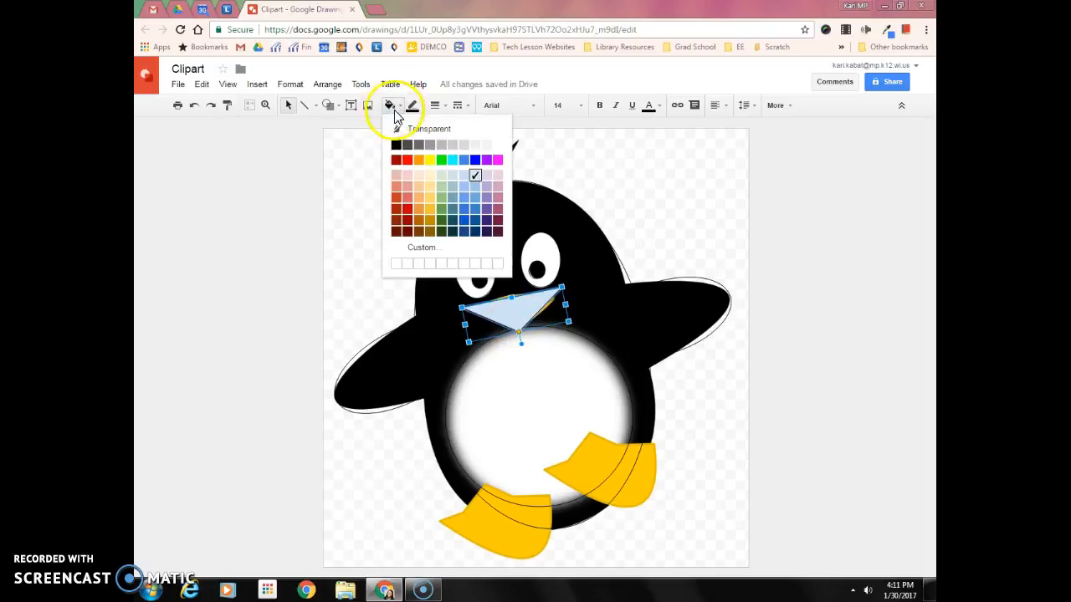
{"action": "left_click", "coordinate": [414, 163]}
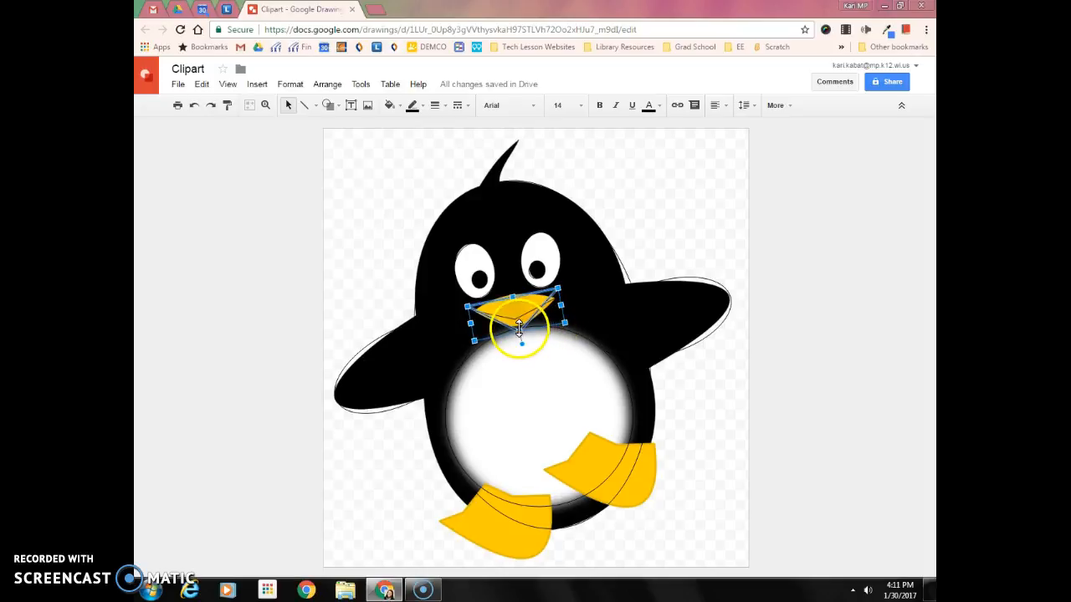
{"action": "left_click_drag", "start_coordinate": [519, 326], "coordinate": [519, 321]}
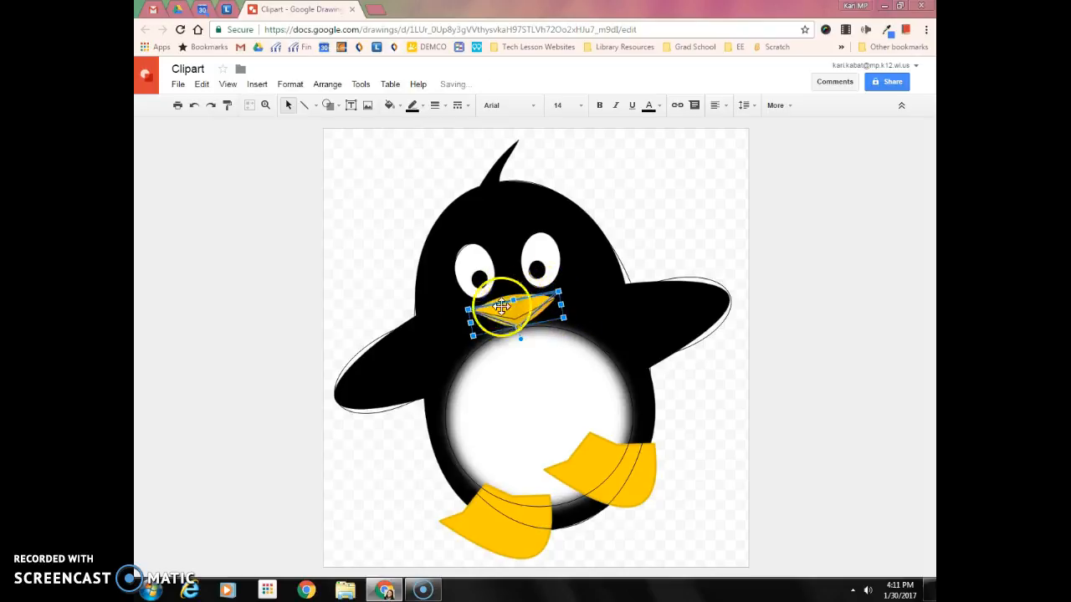
{"action": "left_click", "coordinate": [371, 272]}
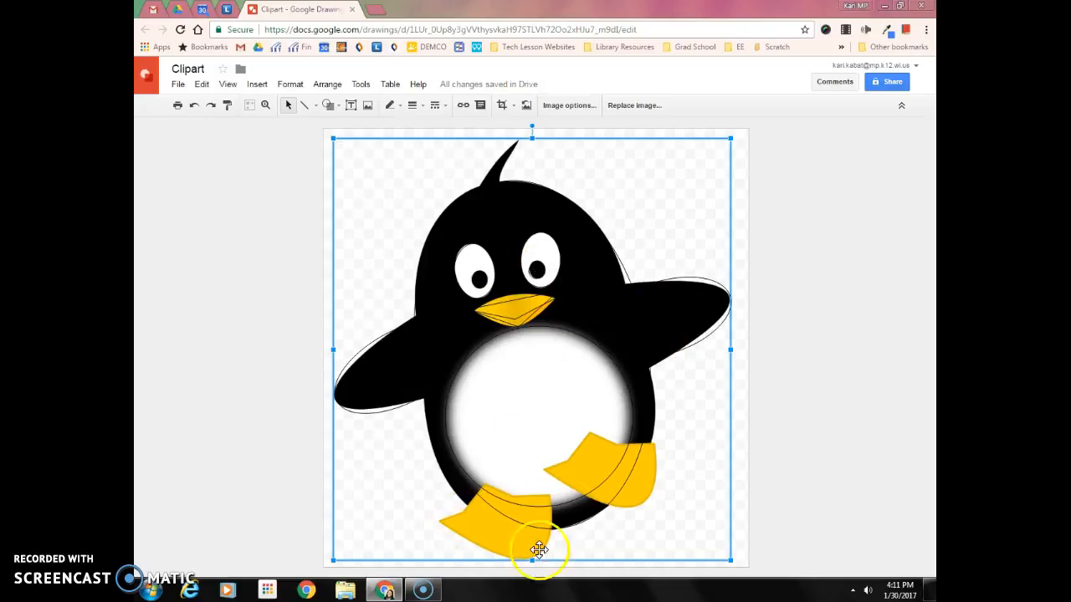
Draw a triangle over the upper part of the left-hand foot, tilted to match it, with a transparent fill.
{"action": "left_click", "coordinate": [329, 105]}
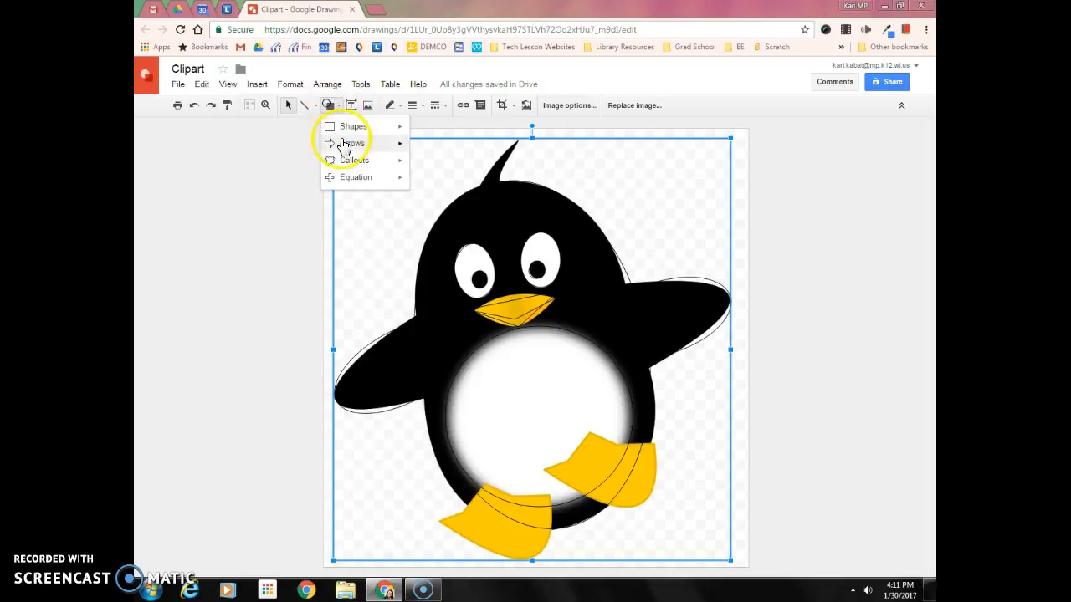
{"action": "mouse_move", "coordinate": [346, 143]}
{"action": "mouse_move", "coordinate": [387, 133]}
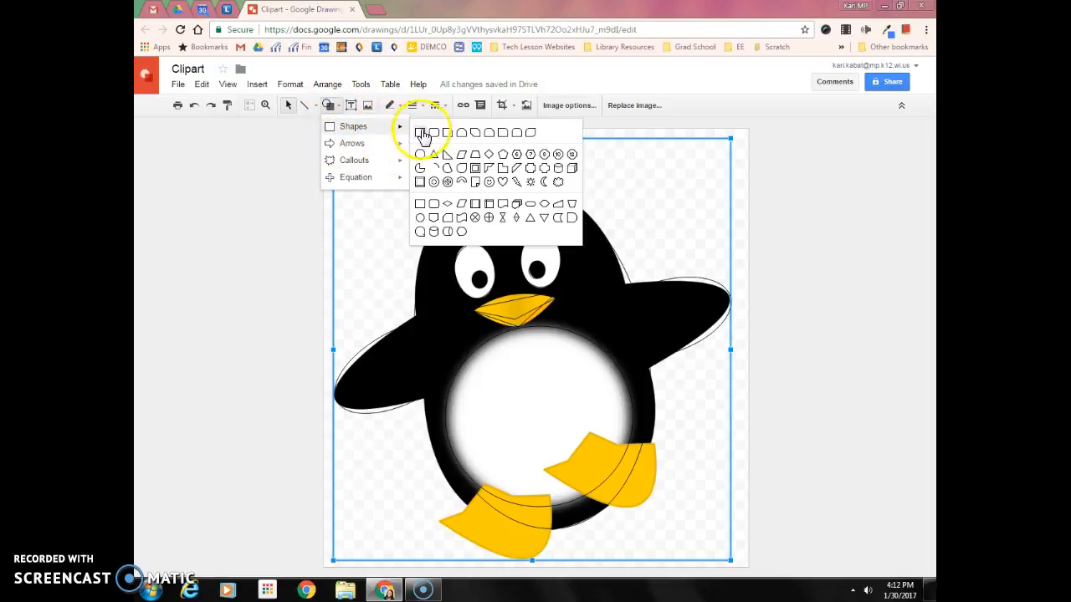
{"action": "left_click", "coordinate": [433, 156]}
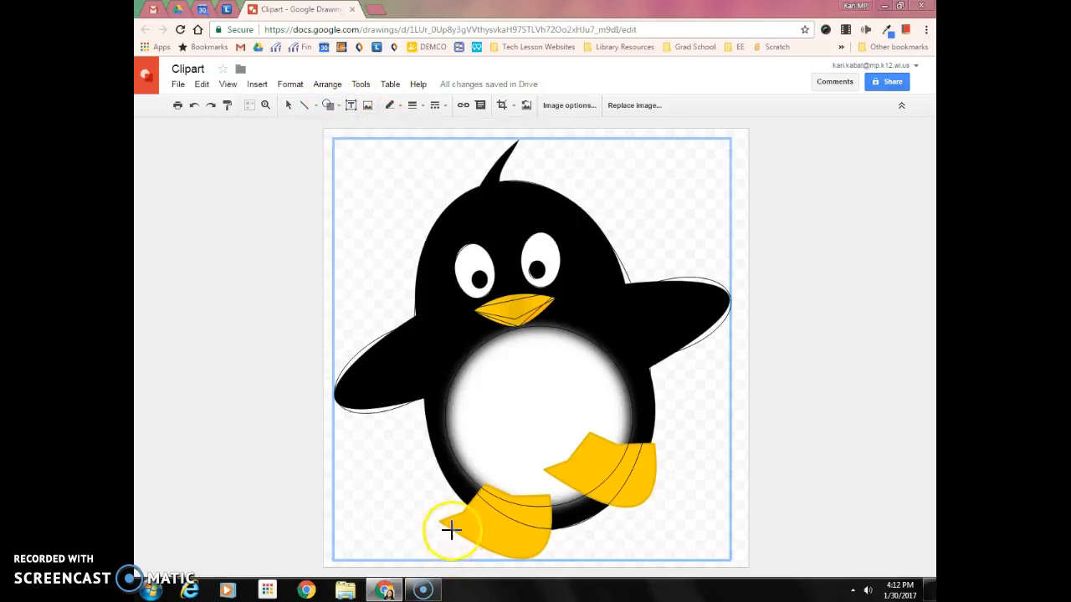
{"action": "left_click_drag", "start_coordinate": [455, 502], "coordinate": [485, 487]}
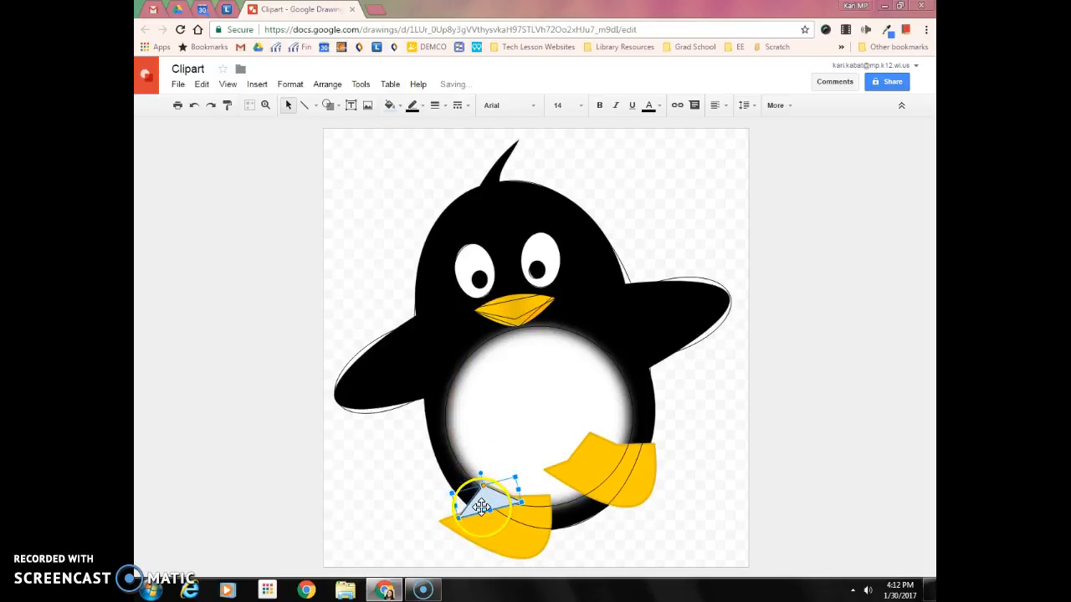
{"action": "left_click", "coordinate": [398, 110]}
{"action": "left_click", "coordinate": [413, 129]}
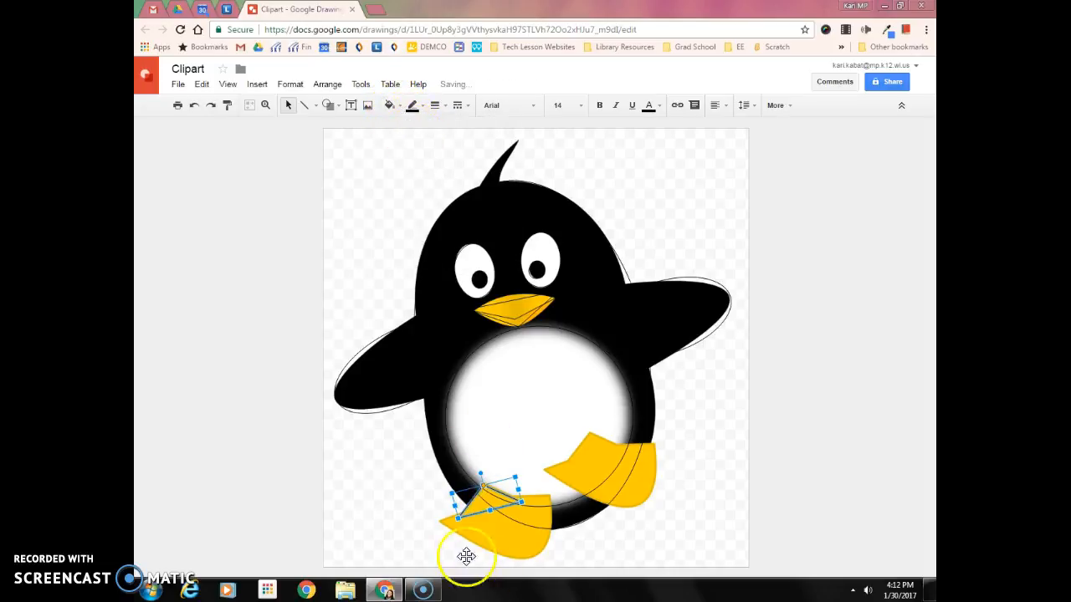
{"action": "left_click", "coordinate": [409, 537]}
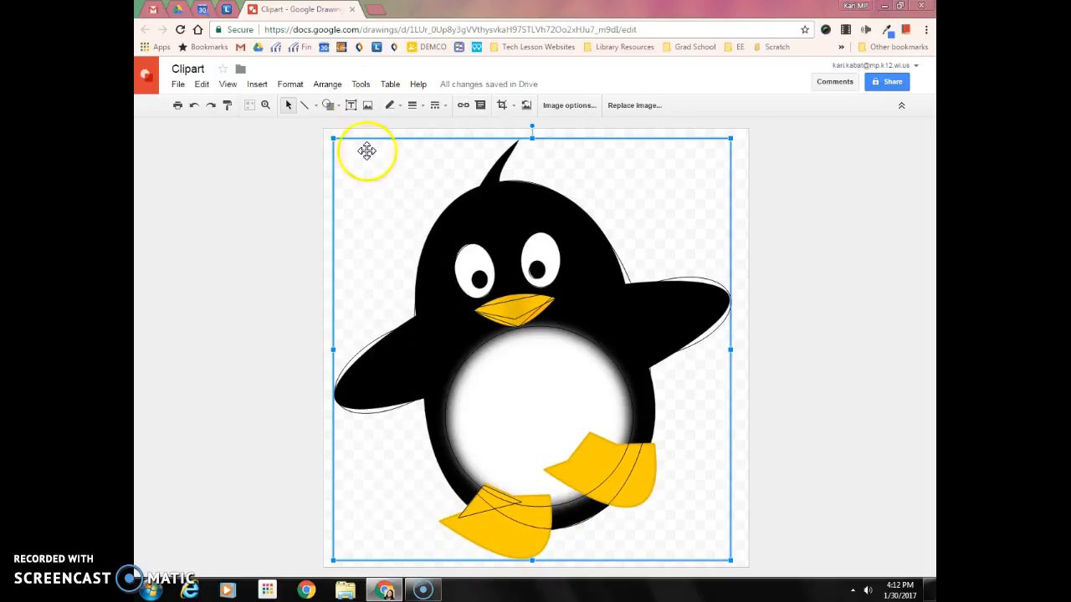
Draw a Chord shape over the left-hand foot, rotated so its flat edge lies along the triangle's base.
{"action": "left_click", "coordinate": [339, 107]}
{"action": "mouse_move", "coordinate": [385, 129]}
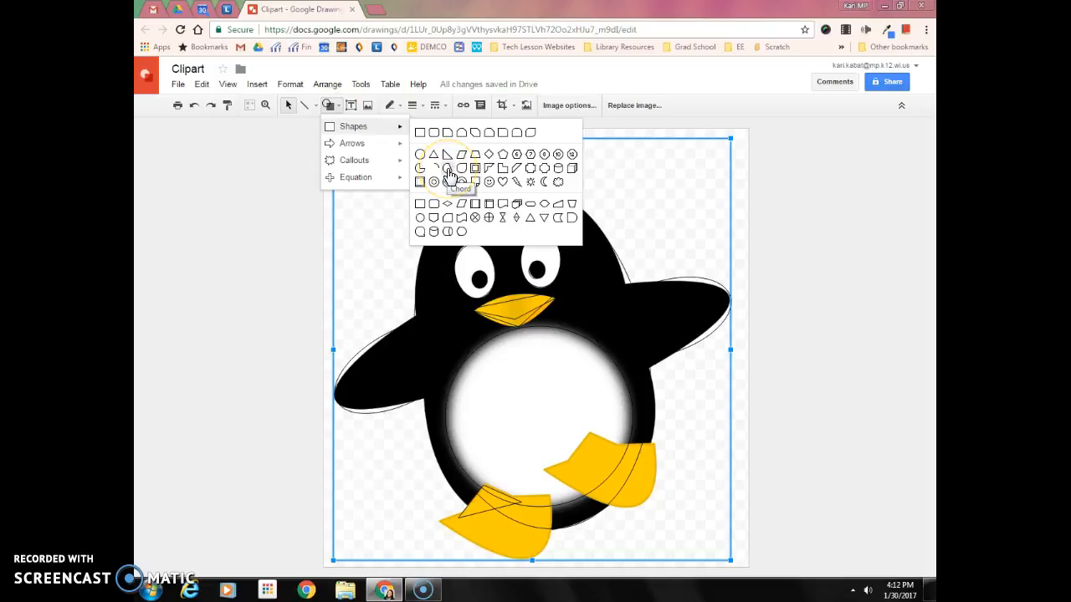
{"action": "left_click", "coordinate": [449, 172]}
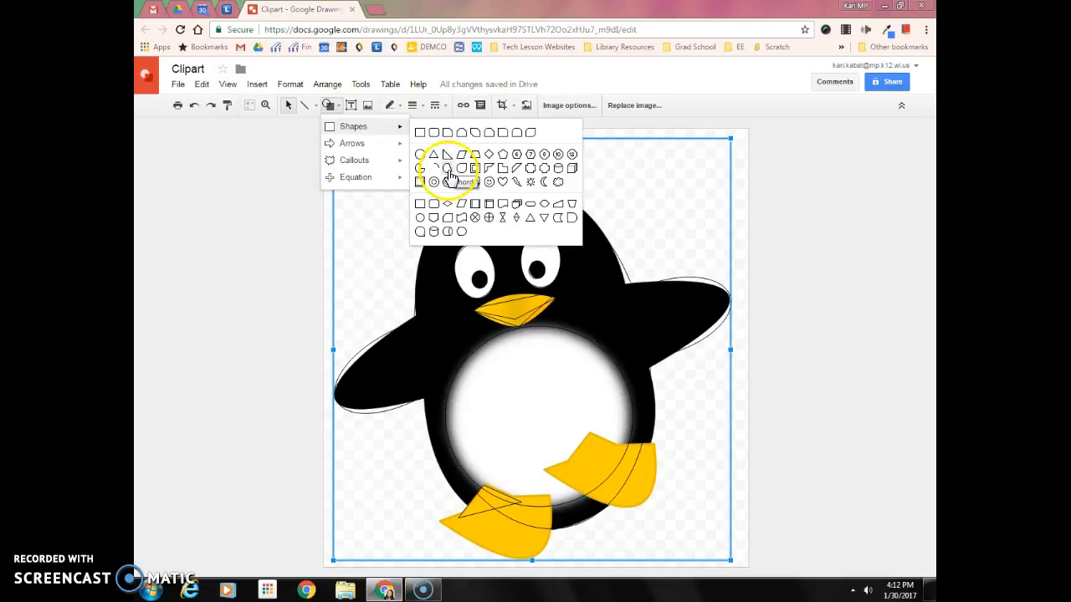
{"action": "left_click_drag", "start_coordinate": [439, 520], "coordinate": [622, 593]}
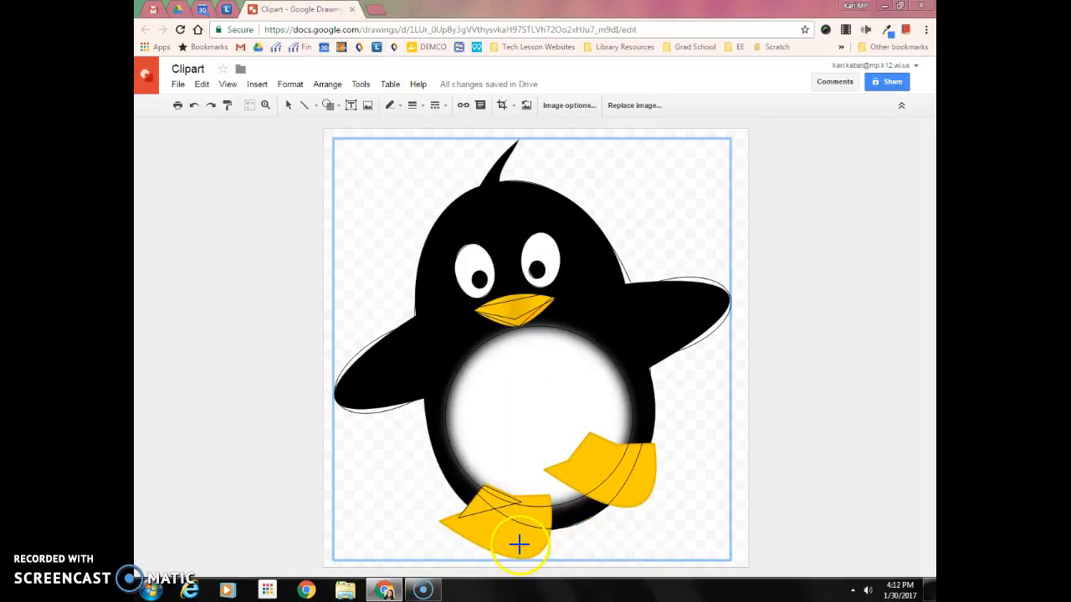
{"action": "left_click_drag", "start_coordinate": [437, 494], "coordinate": [557, 554]}
{"action": "left_click_drag", "start_coordinate": [497, 480], "coordinate": [466, 537]}
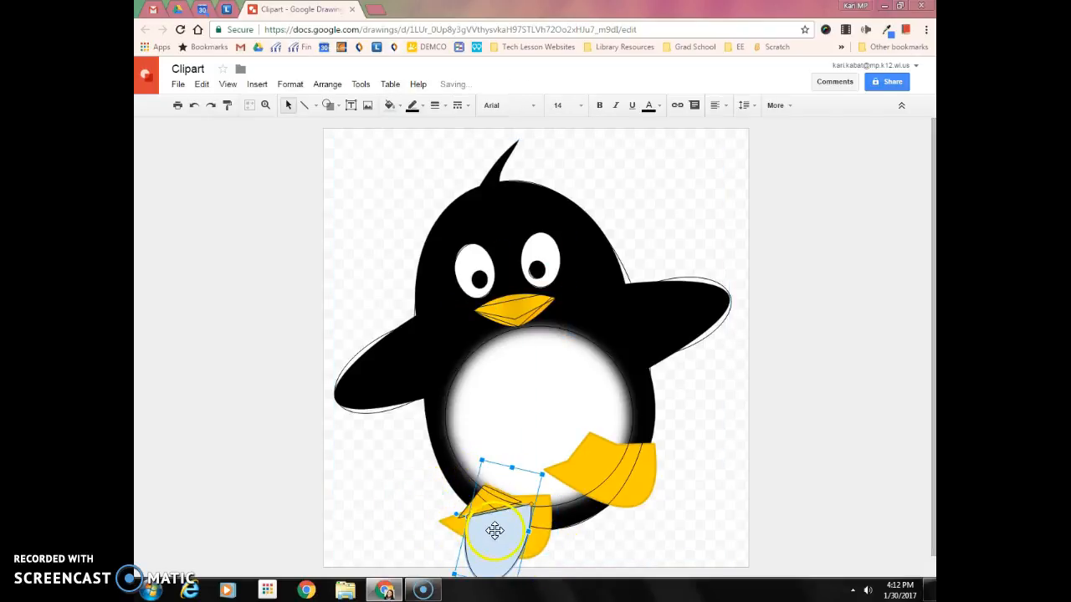
Resize the Chord shape and move it so it spans the width of the left-hand foot.
{"action": "left_click_drag", "start_coordinate": [527, 532], "coordinate": [569, 537]}
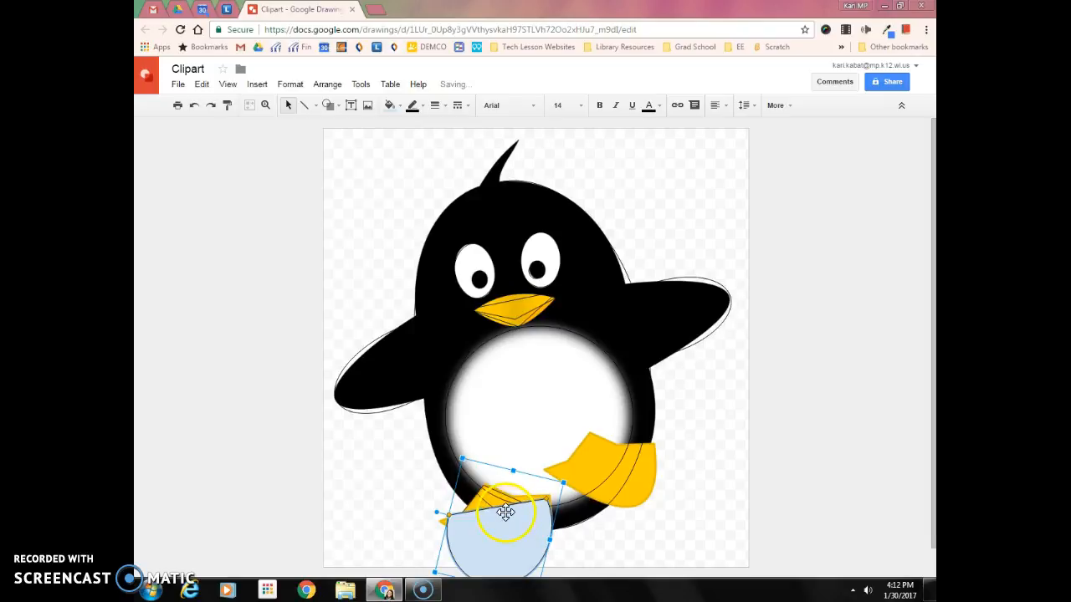
{"action": "scroll", "coordinate": [505, 513], "scroll_direction": "down", "scroll_amount": 1}
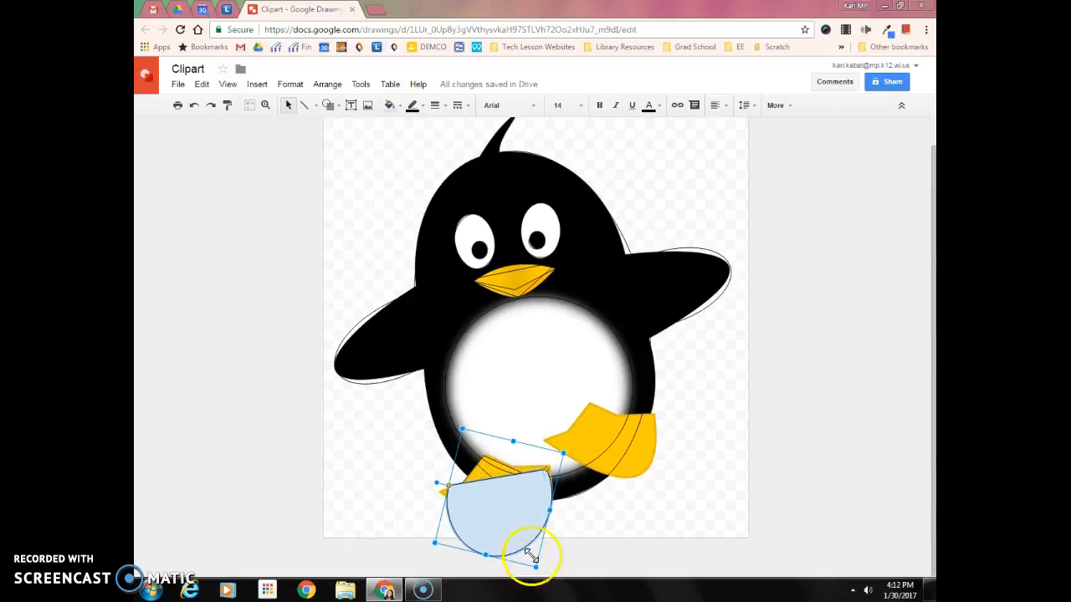
{"action": "left_click_drag", "start_coordinate": [527, 540], "coordinate": [526, 541]}
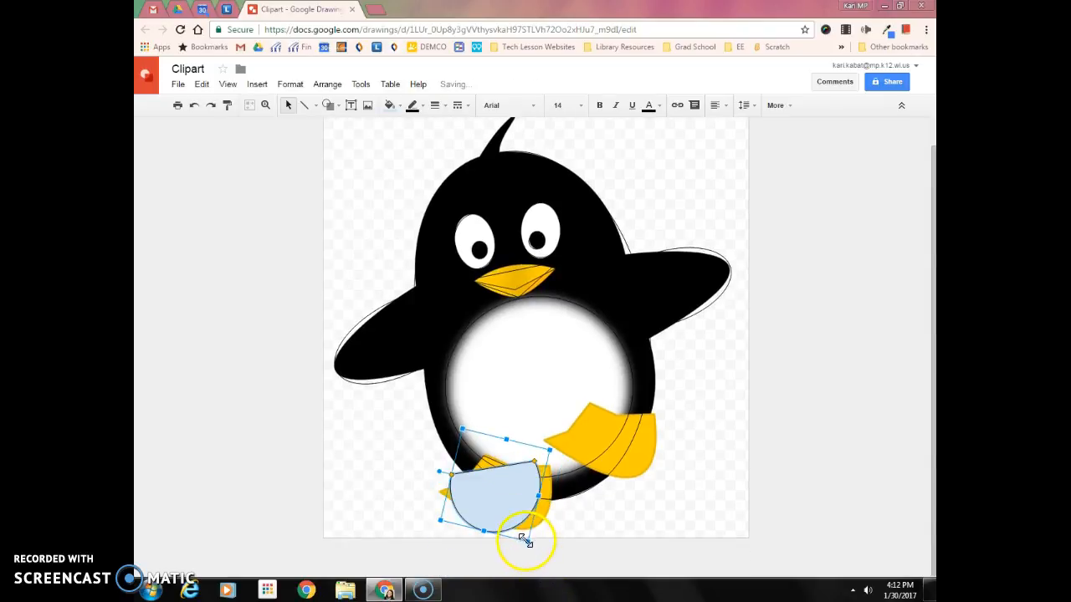
{"action": "left_click_drag", "start_coordinate": [512, 512], "coordinate": [512, 512]}
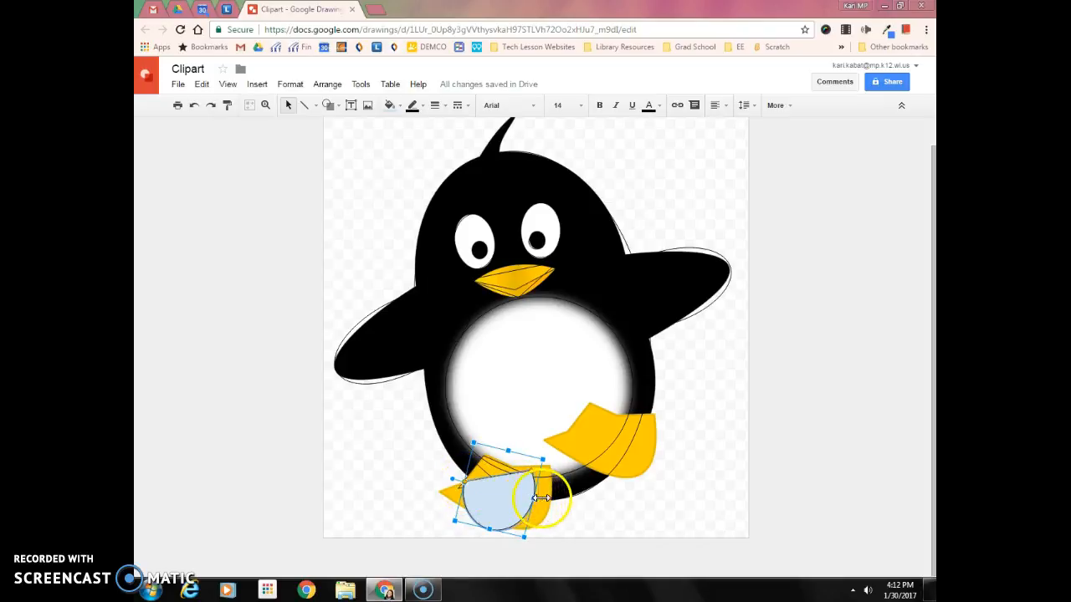
{"action": "left_click_drag", "start_coordinate": [555, 497], "coordinate": [554, 501]}
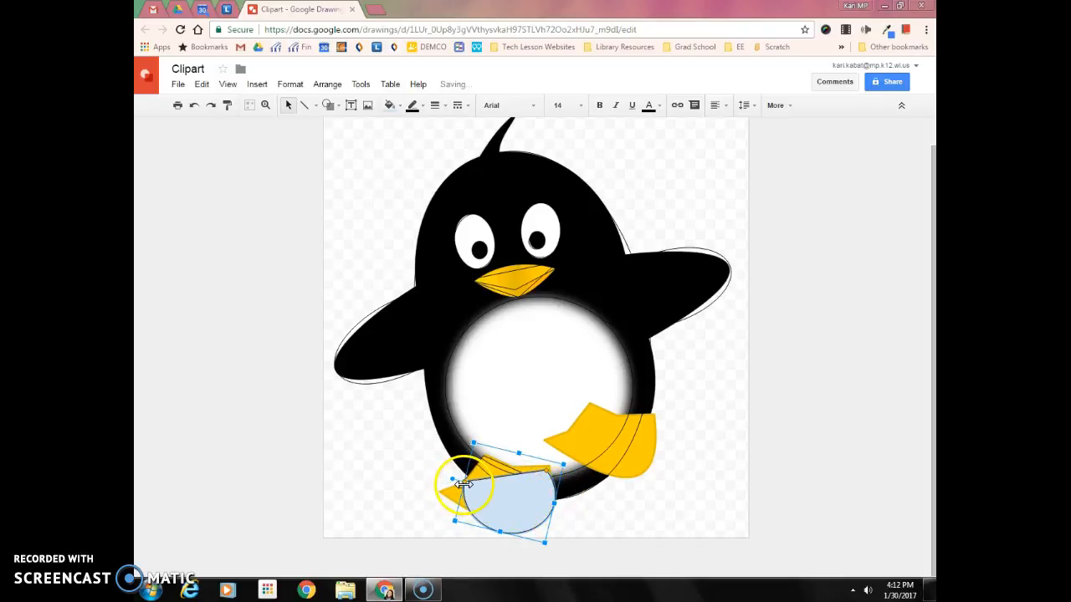
{"action": "left_click_drag", "start_coordinate": [452, 486], "coordinate": [442, 487]}
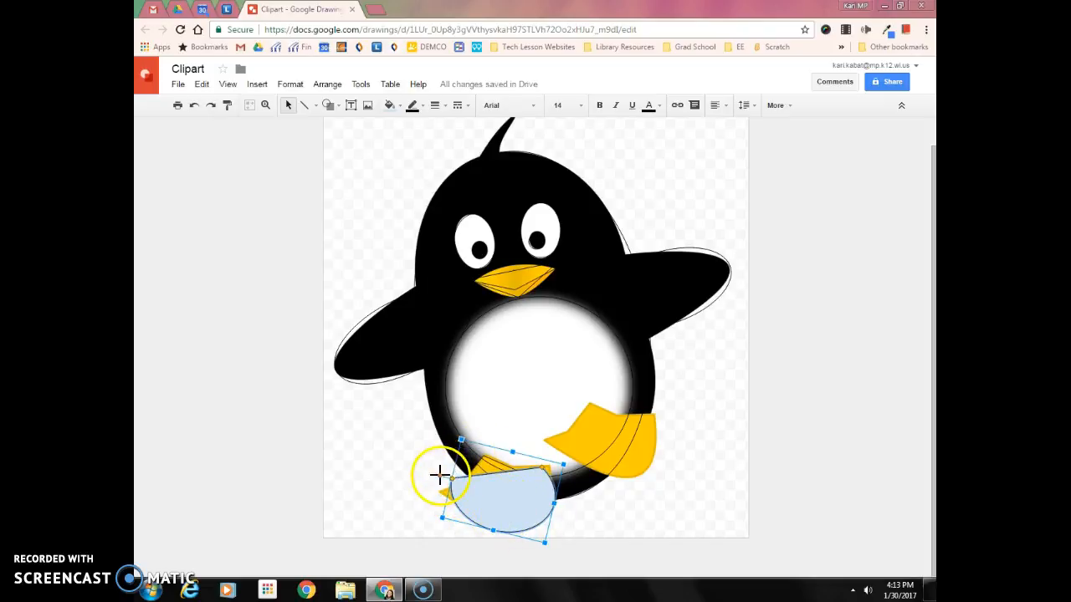
Adjust the chord's endpoints, tilt and size so its flat edge follows the triangle's base and its curve covers the left-hand foot.
{"action": "left_click_drag", "start_coordinate": [429, 480], "coordinate": [437, 483]}
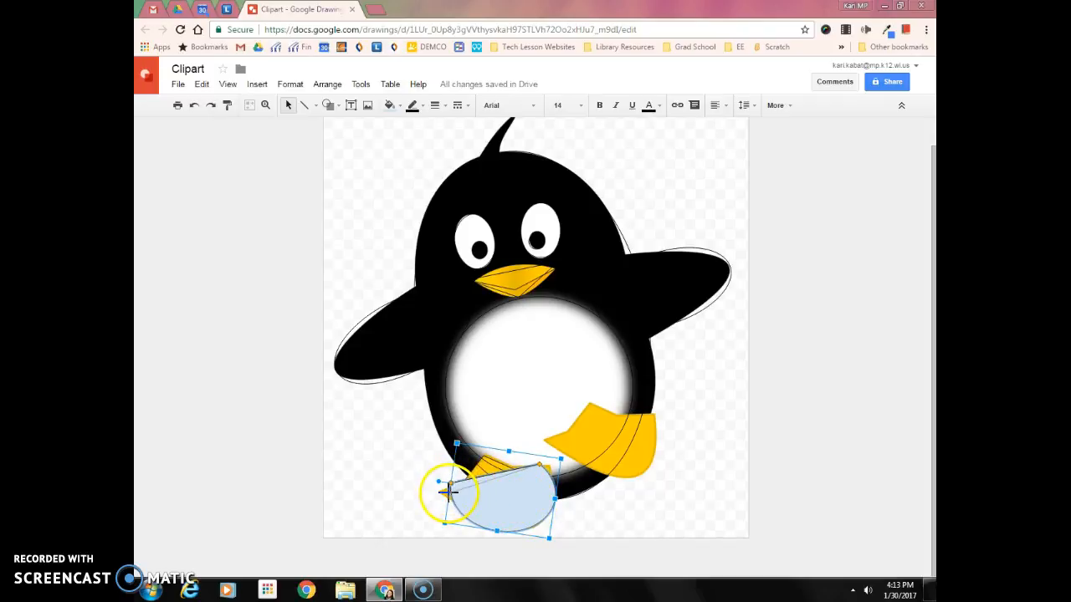
{"action": "left_click_drag", "start_coordinate": [445, 485], "coordinate": [443, 485]}
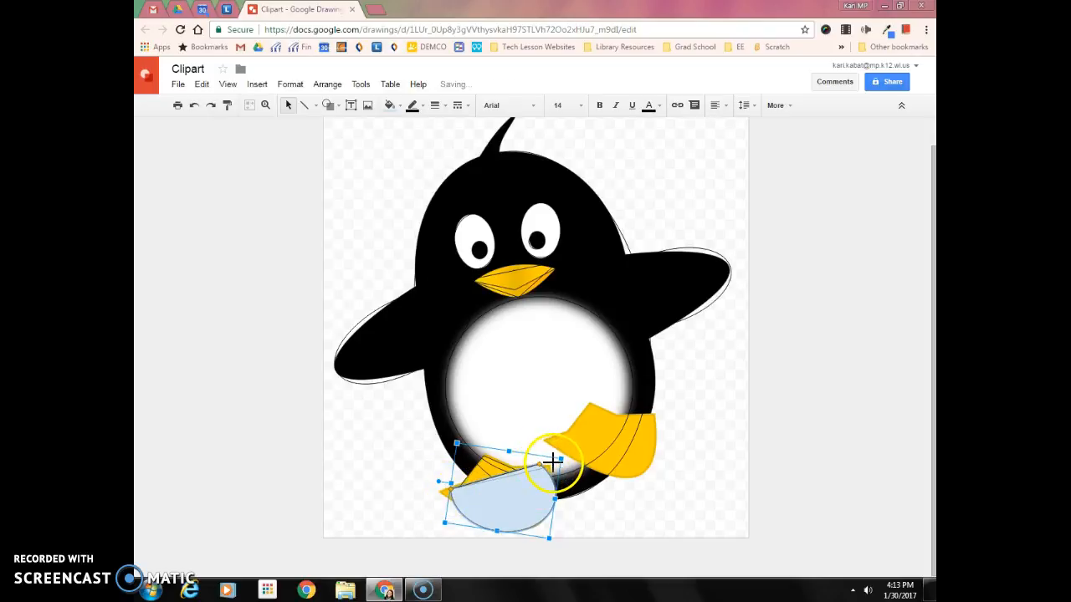
{"action": "mouse_move", "coordinate": [556, 462]}
{"action": "left_mouse_down"}
{"action": "mouse_move", "coordinate": [574, 476]}
{"action": "mouse_move", "coordinate": [561, 459]}
{"action": "left_mouse_up"}
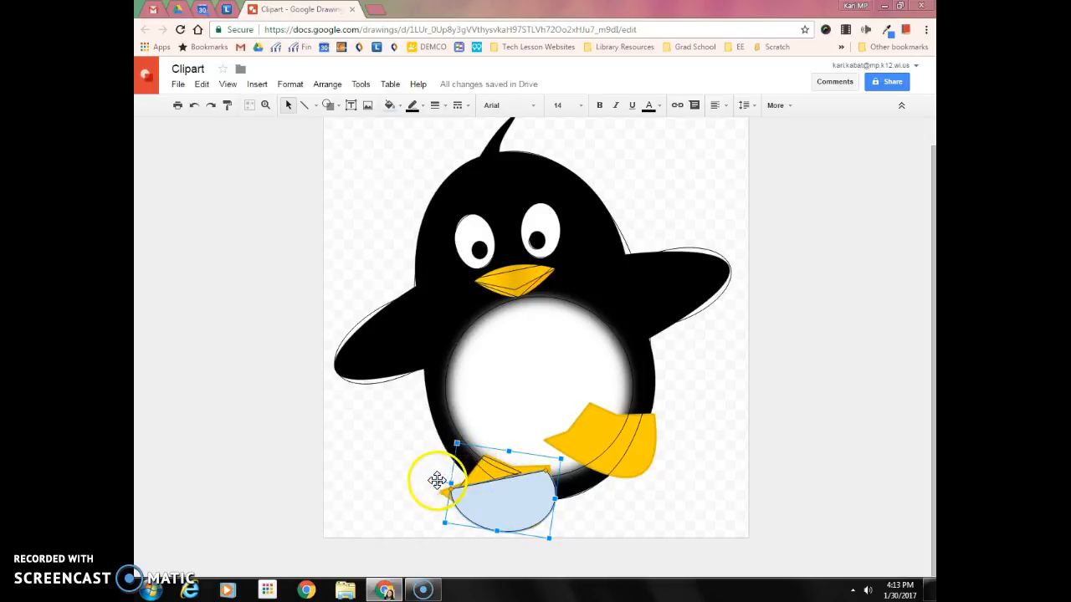
{"action": "left_click_drag", "start_coordinate": [435, 485], "coordinate": [438, 486]}
{"action": "left_click_drag", "start_coordinate": [519, 509], "coordinate": [515, 507]}
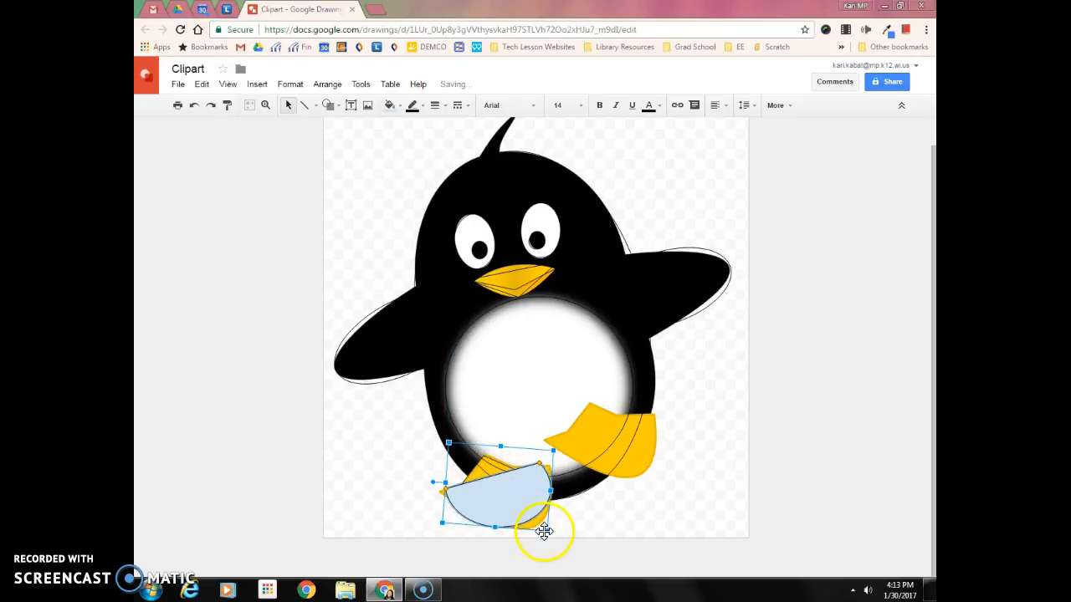
{"action": "left_click_drag", "start_coordinate": [549, 535], "coordinate": [553, 540]}
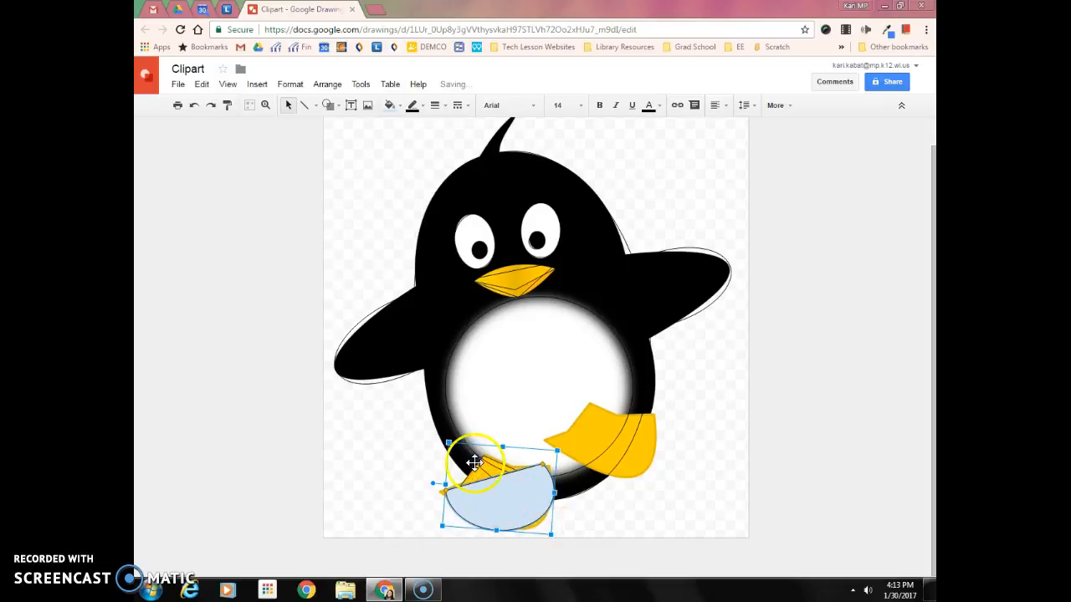
Make the left-hand foot chord's fill transparent.
{"action": "left_click", "coordinate": [389, 104]}
{"action": "left_click", "coordinate": [422, 155]}
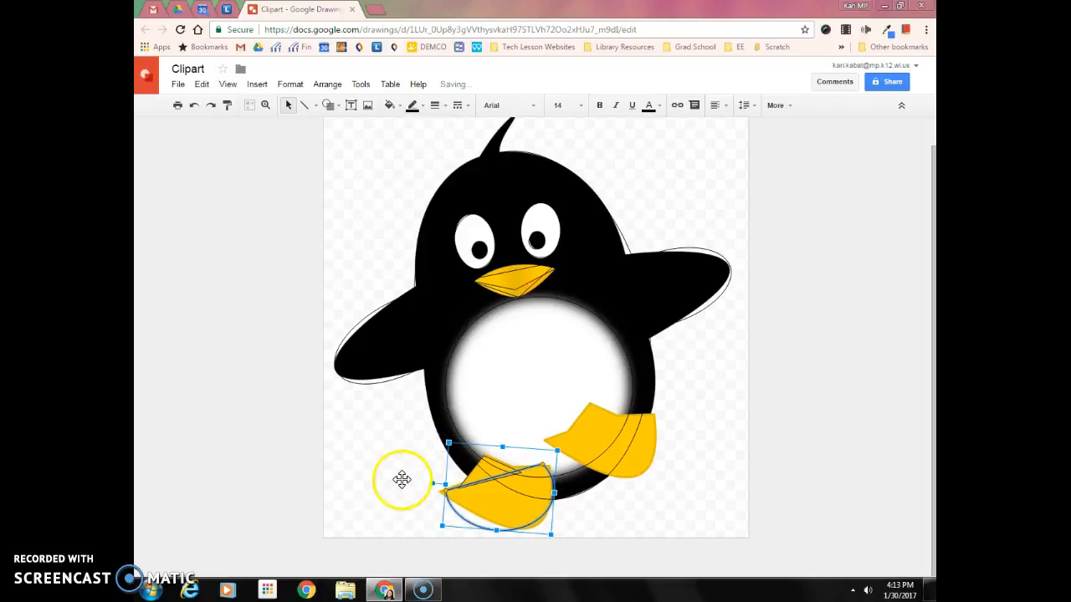
{"action": "left_click", "coordinate": [604, 521]}
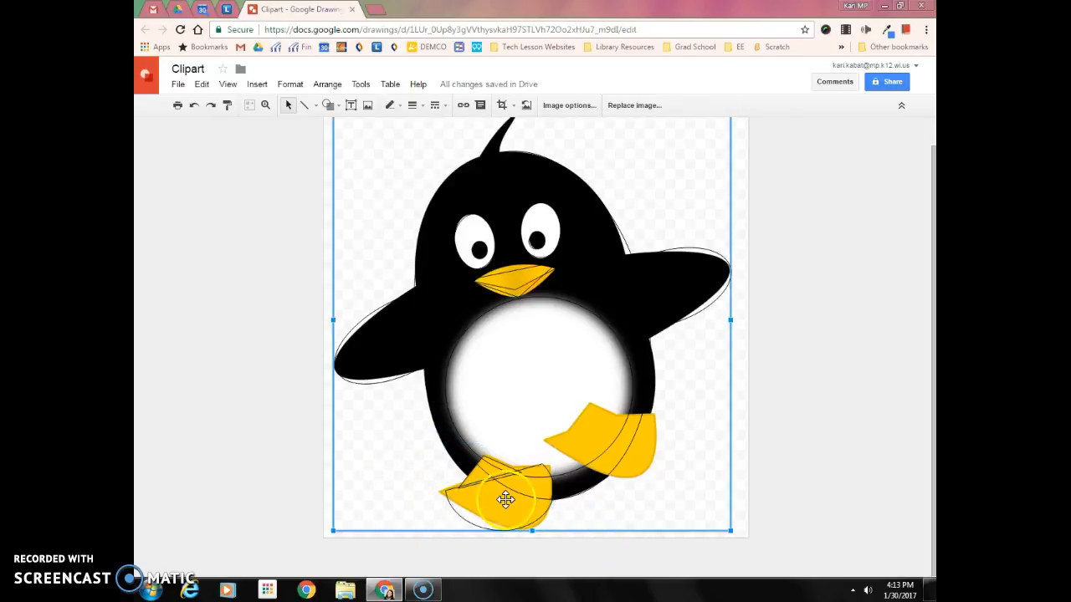
Group the left-hand foot's triangle and chord, and place a copy over the right-hand foot.
{"action": "left_click", "coordinate": [479, 473]}
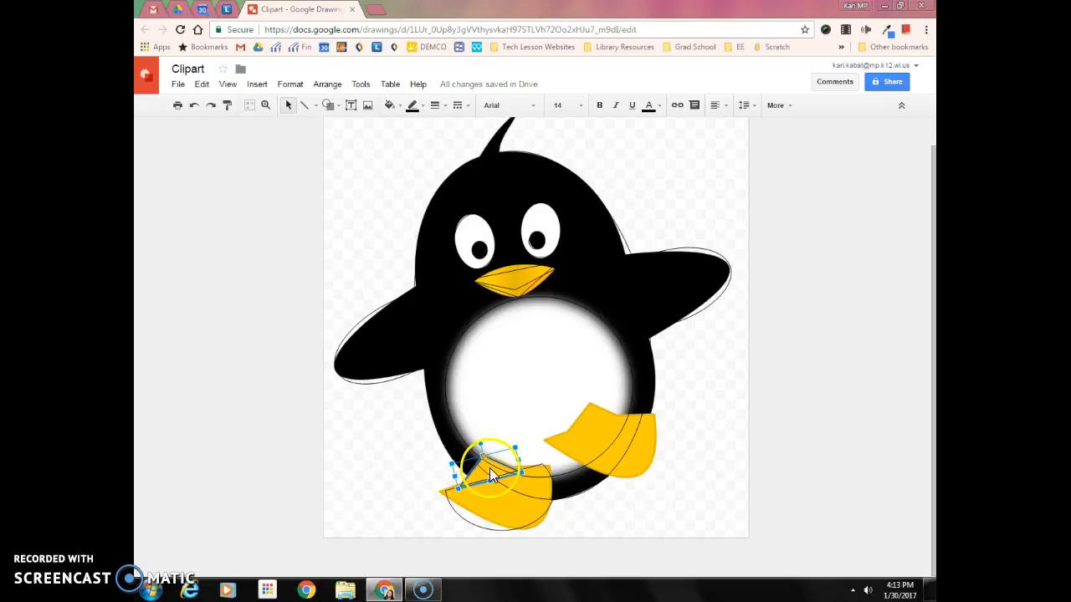
{"action": "left_click", "coordinate": [499, 516]}
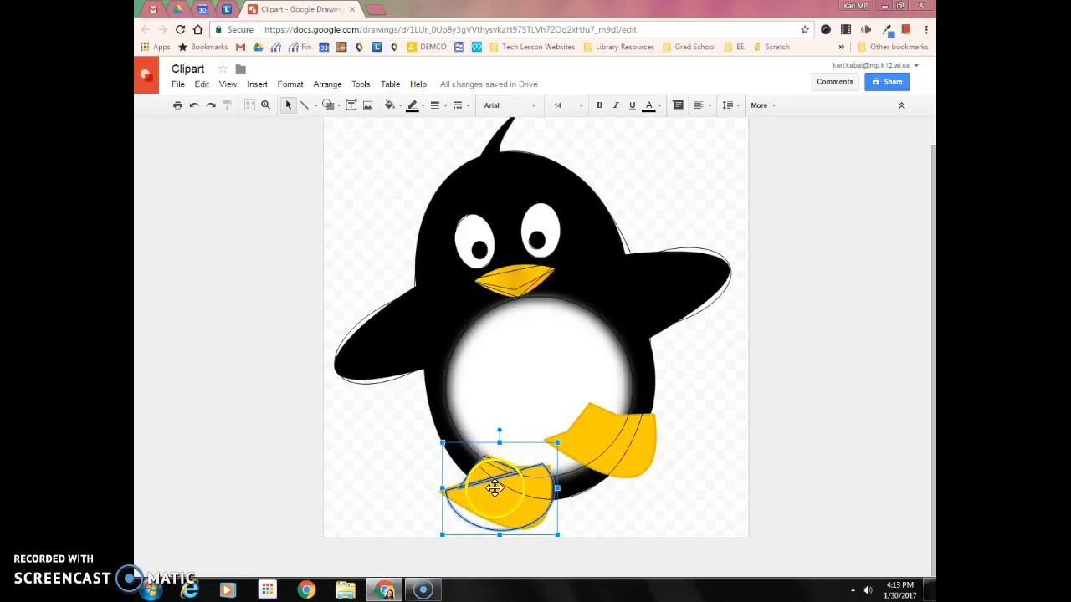
{"action": "right_click", "coordinate": [493, 490]}
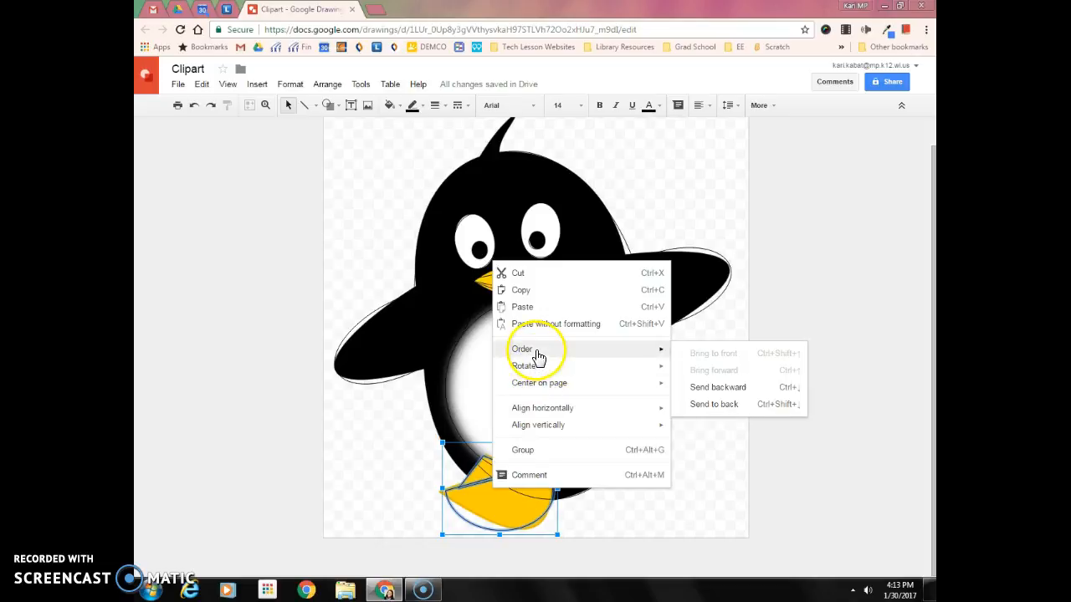
{"action": "left_click", "coordinate": [540, 458]}
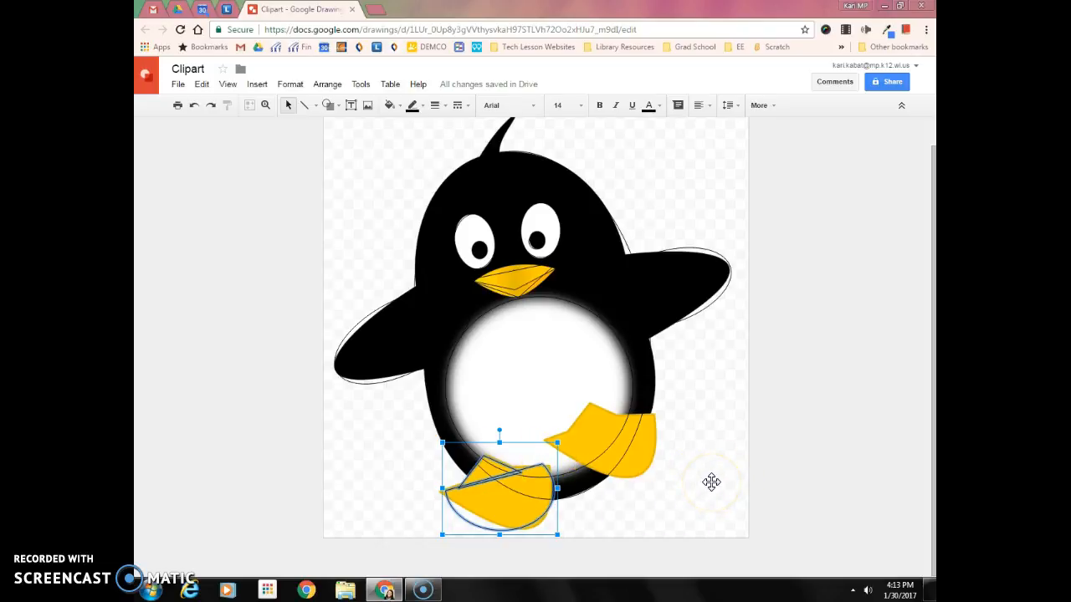
{"action": "left_click", "coordinate": [626, 449]}
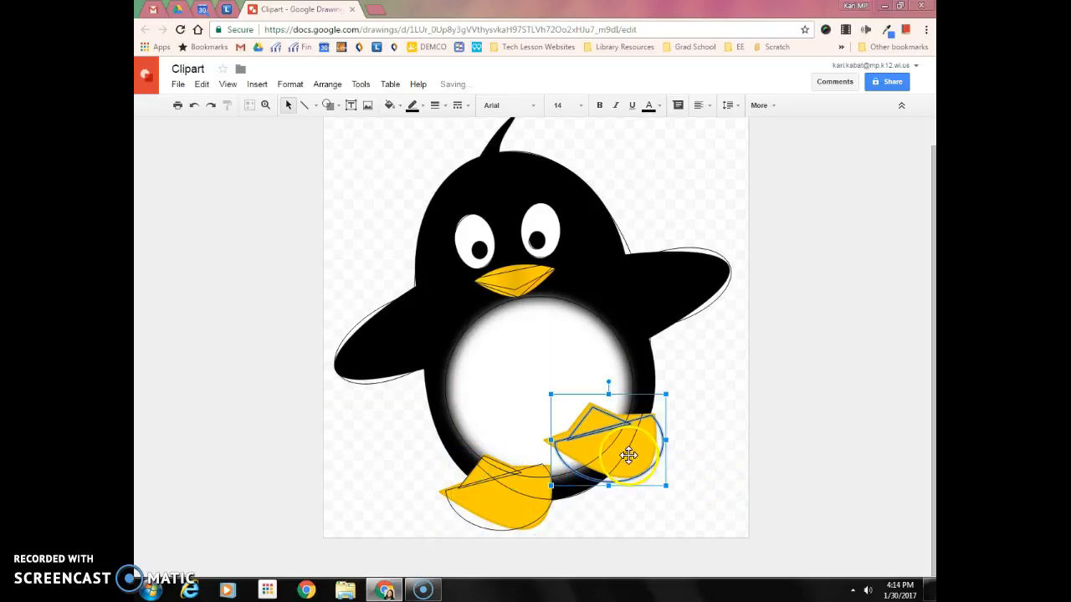
{"action": "left_click_drag", "start_coordinate": [625, 452], "coordinate": [622, 449]}
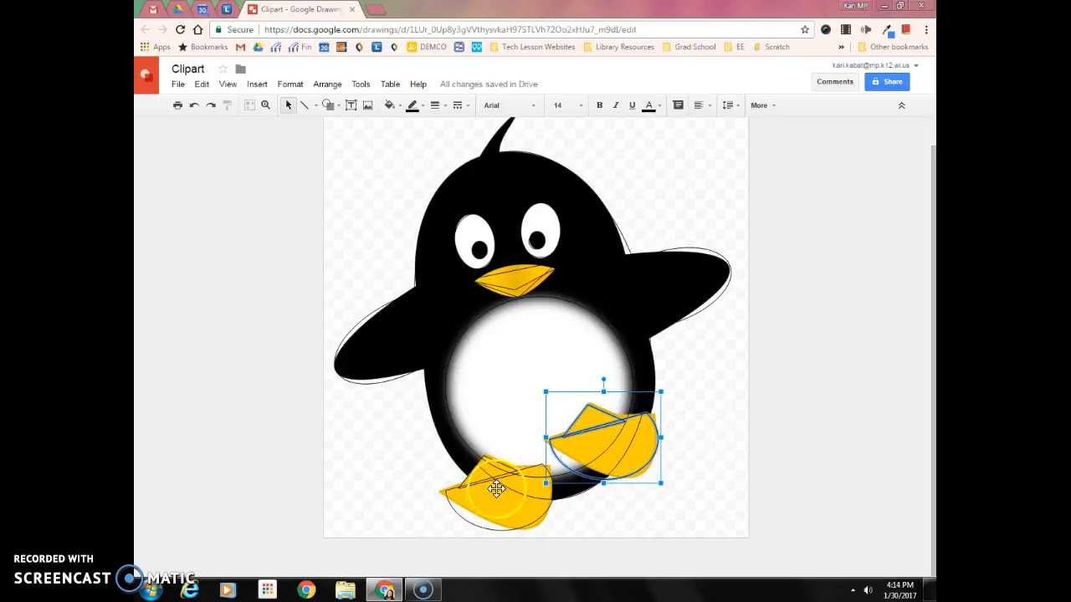
Delete the original penguin image from beneath the traced outlines.
{"action": "left_click", "coordinate": [650, 190]}
{"action": "scroll", "coordinate": [882, 335], "scroll_direction": "up", "scroll_amount": 1}
{"action": "scroll", "coordinate": [882, 334], "scroll_direction": "up", "scroll_amount": 1}
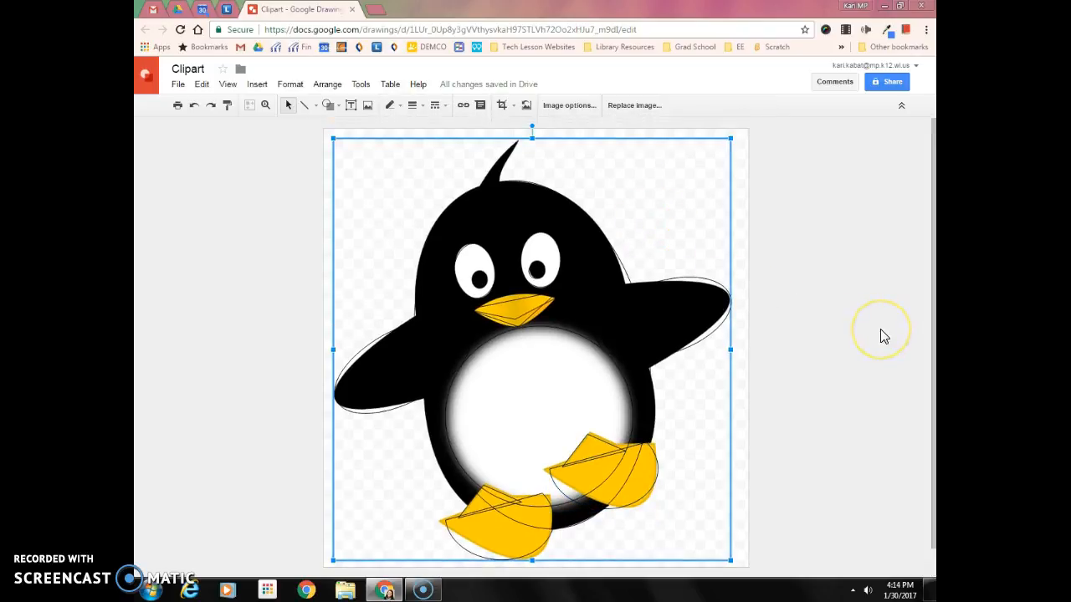
{"action": "scroll", "coordinate": [883, 334], "scroll_direction": "down", "scroll_amount": 1}
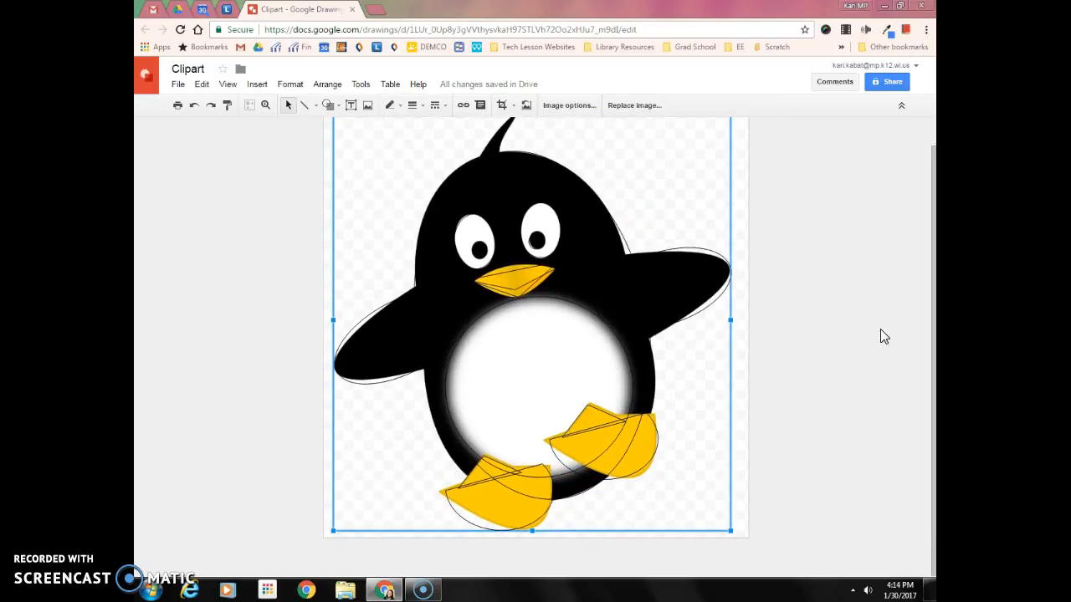
{"action": "scroll", "coordinate": [828, 359], "scroll_direction": "up", "scroll_amount": 1}
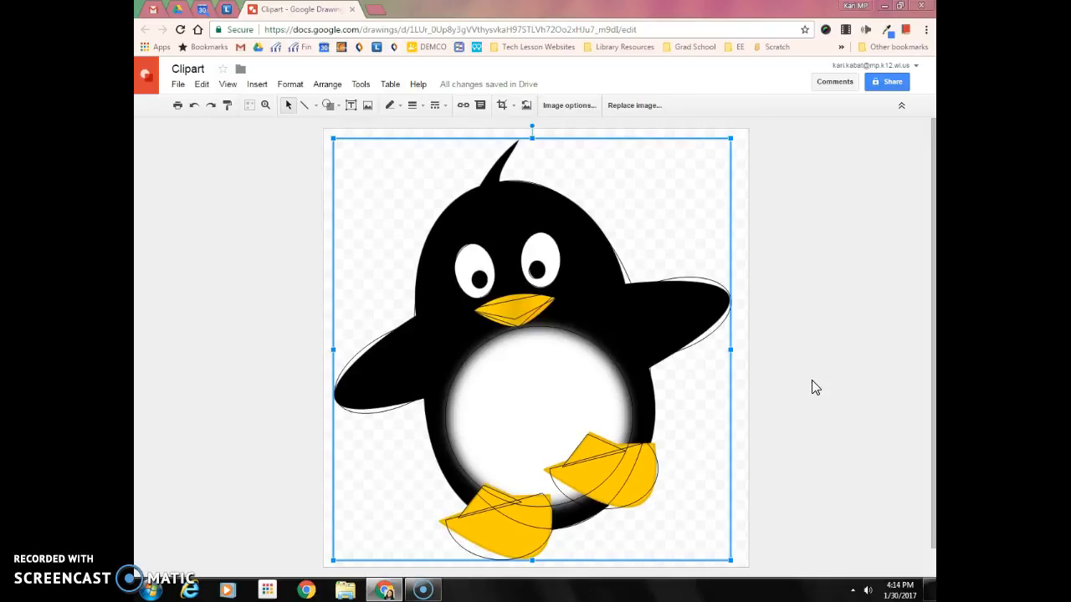
{"action": "key", "text": "Delete"}
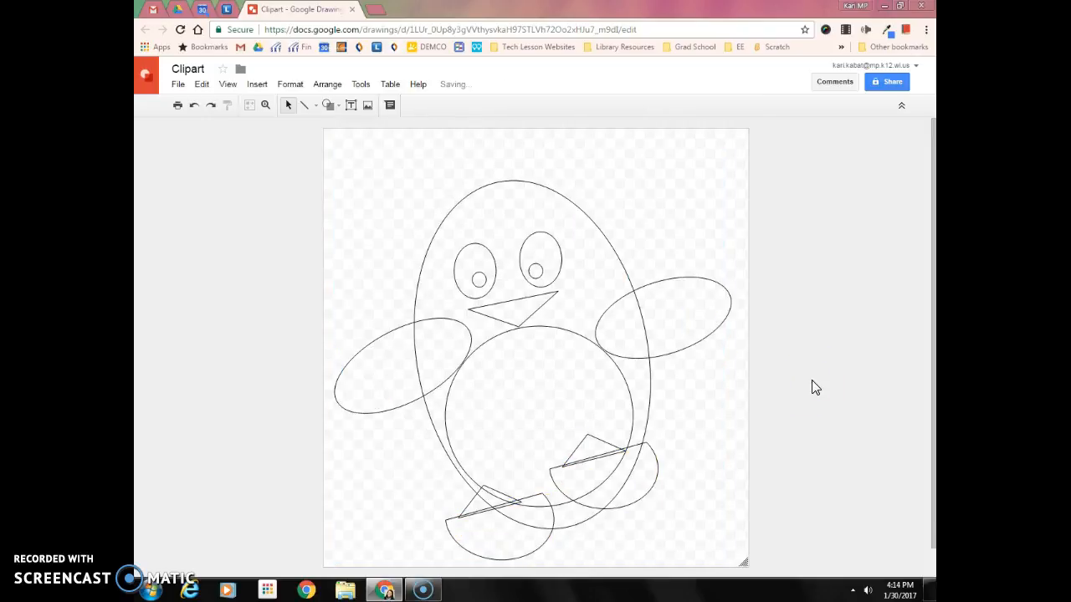
Fill the belly circle with white.
{"action": "scroll", "coordinate": [778, 366], "scroll_direction": "down", "scroll_amount": 1}
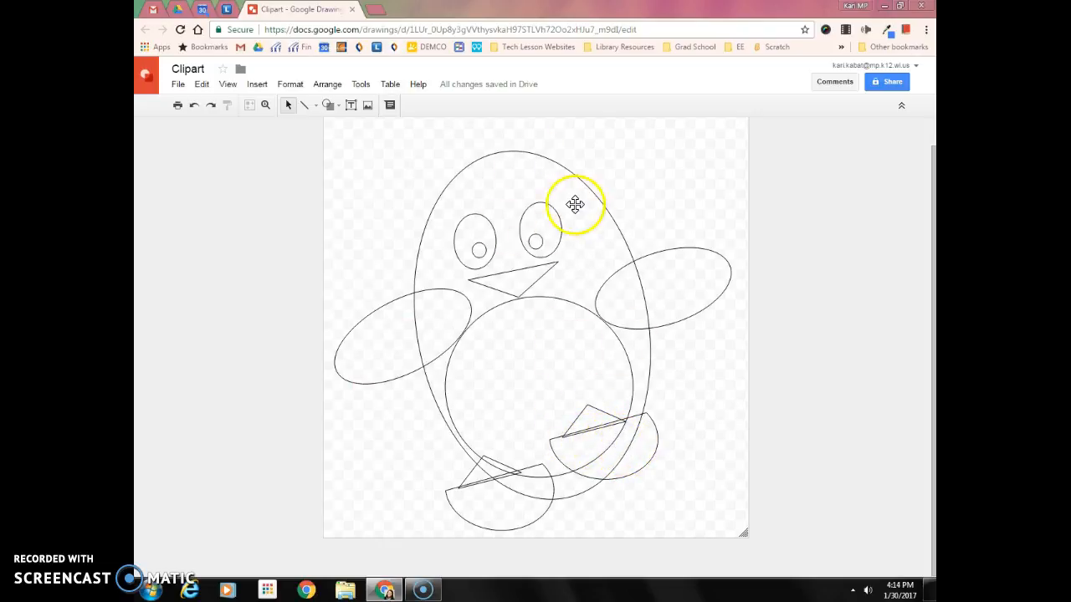
{"action": "left_click", "coordinate": [530, 349]}
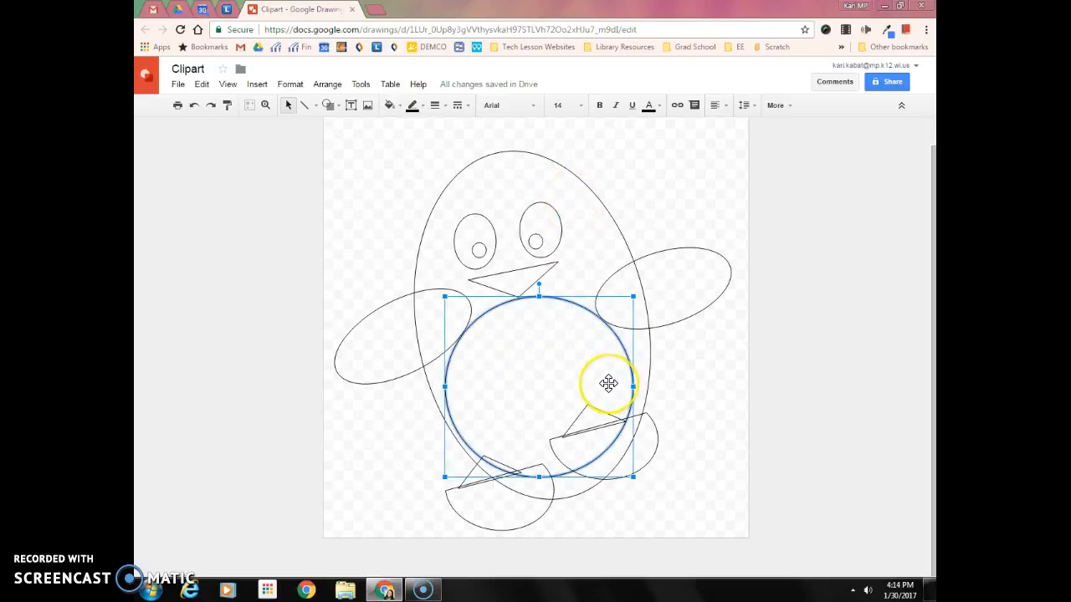
{"action": "left_click", "coordinate": [401, 113]}
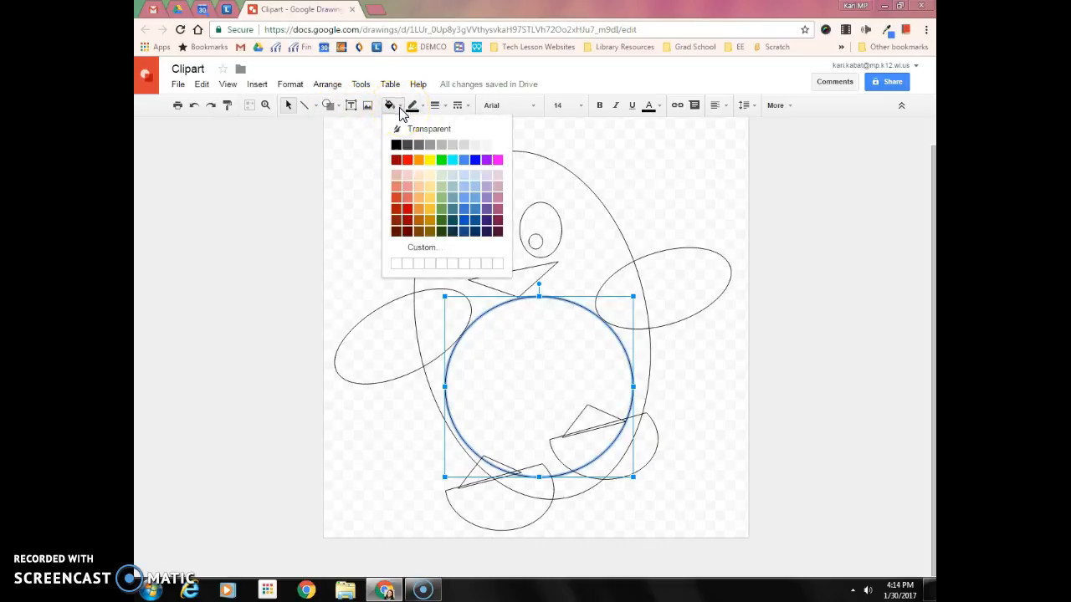
{"action": "left_click", "coordinate": [497, 145]}
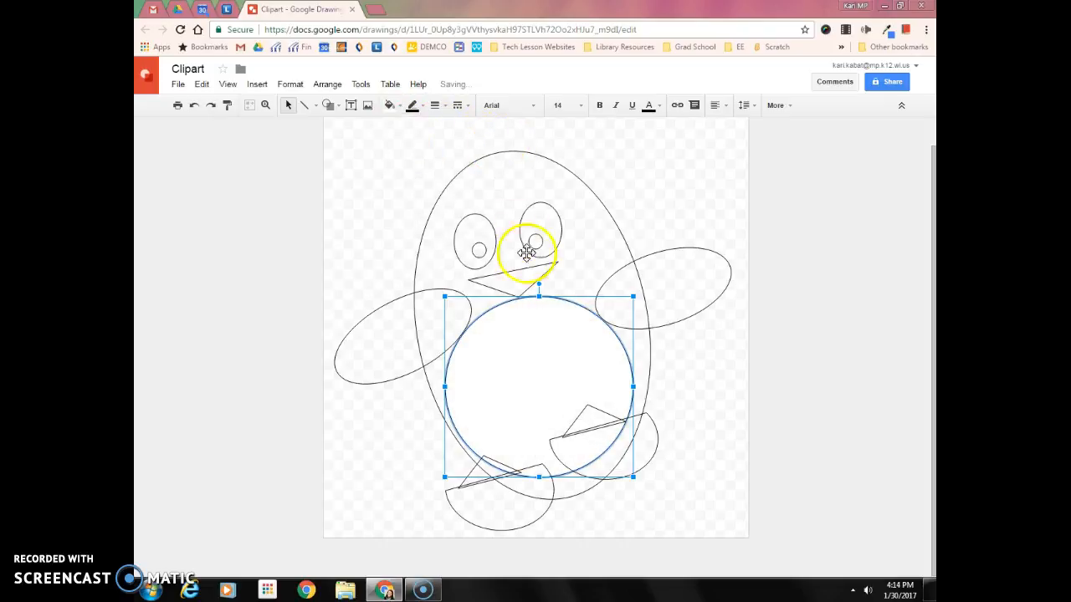
Fill the large body oval with black and make its outline transparent.
{"action": "left_click", "coordinate": [581, 208]}
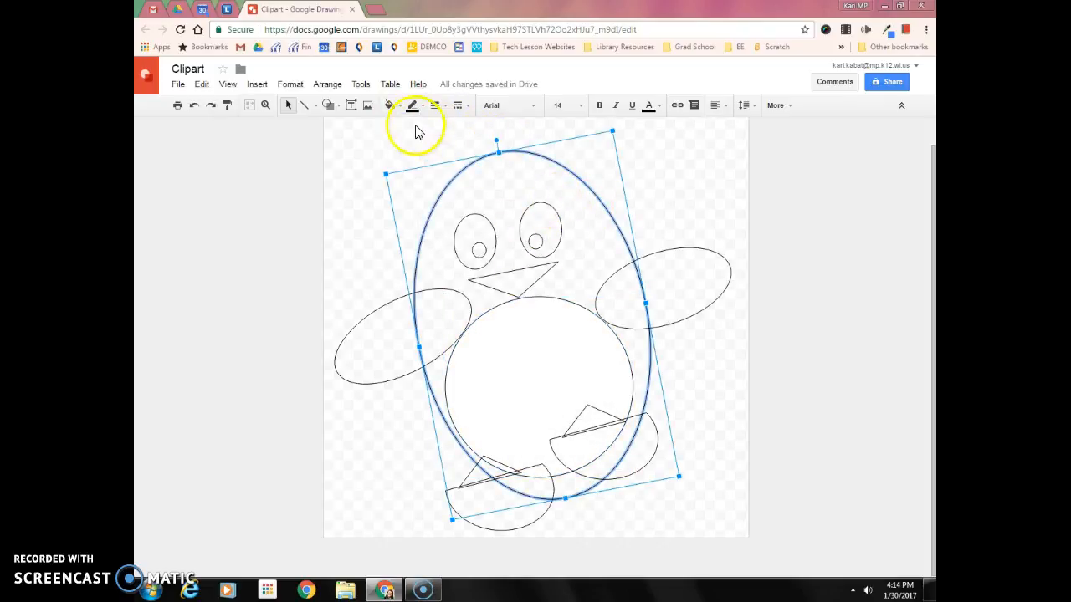
{"action": "left_click", "coordinate": [391, 106]}
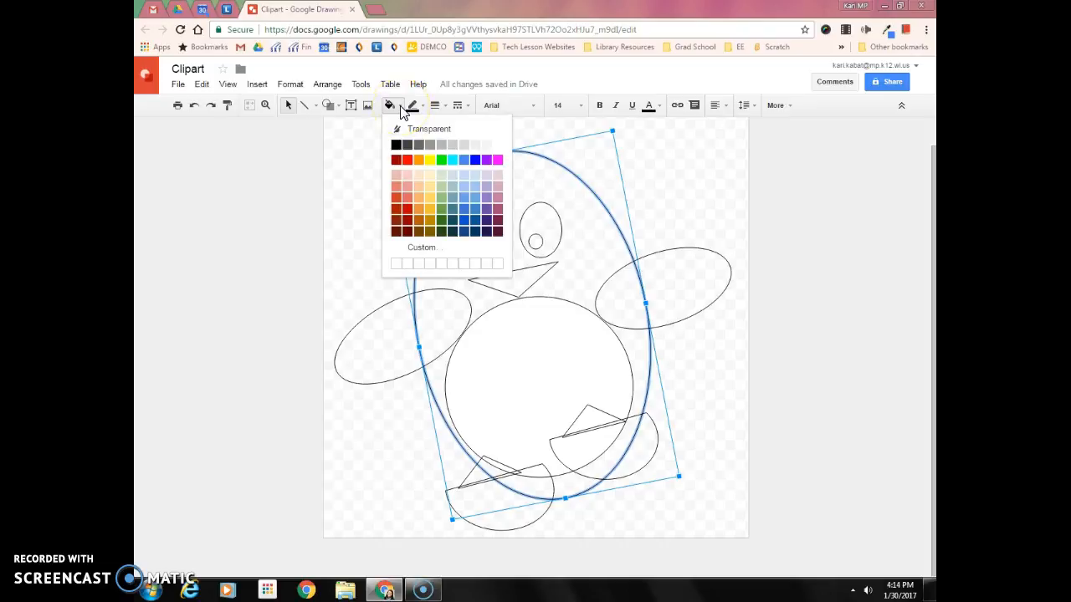
{"action": "left_click", "coordinate": [396, 145]}
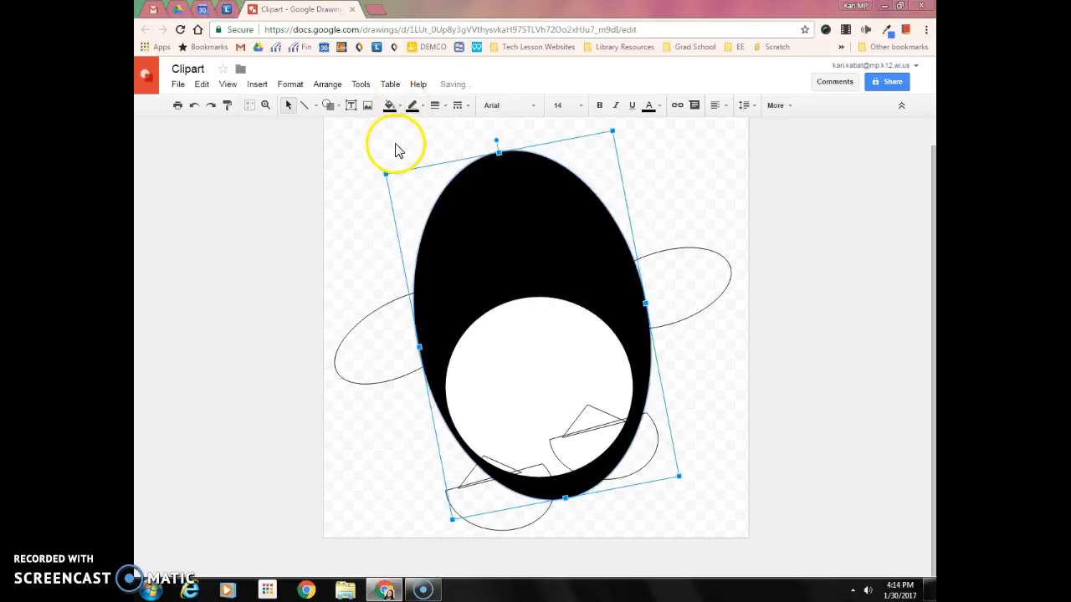
{"action": "left_click", "coordinate": [414, 107]}
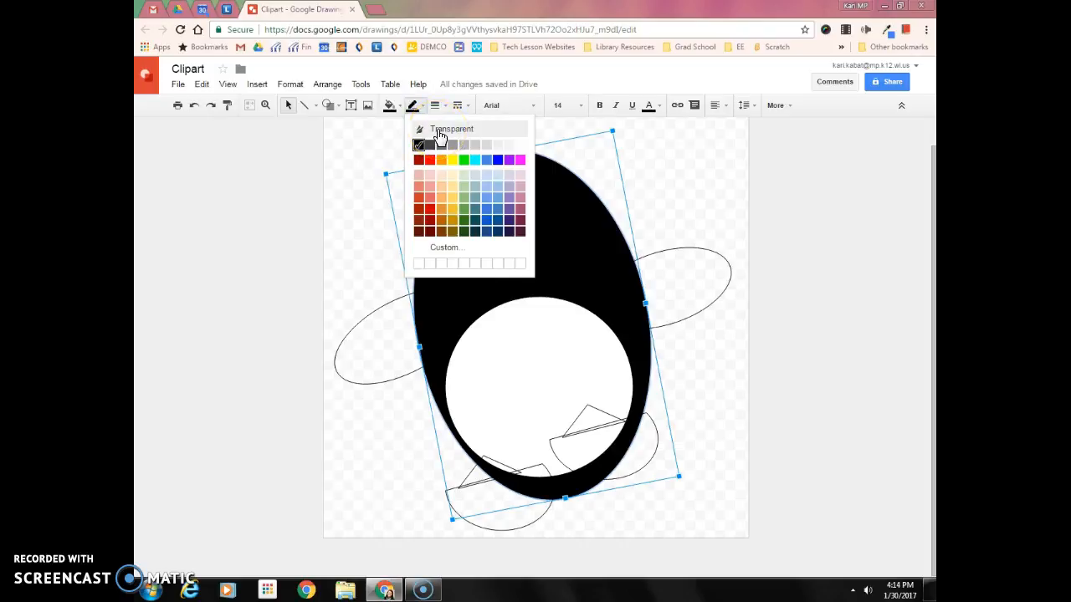
{"action": "left_click", "coordinate": [440, 131]}
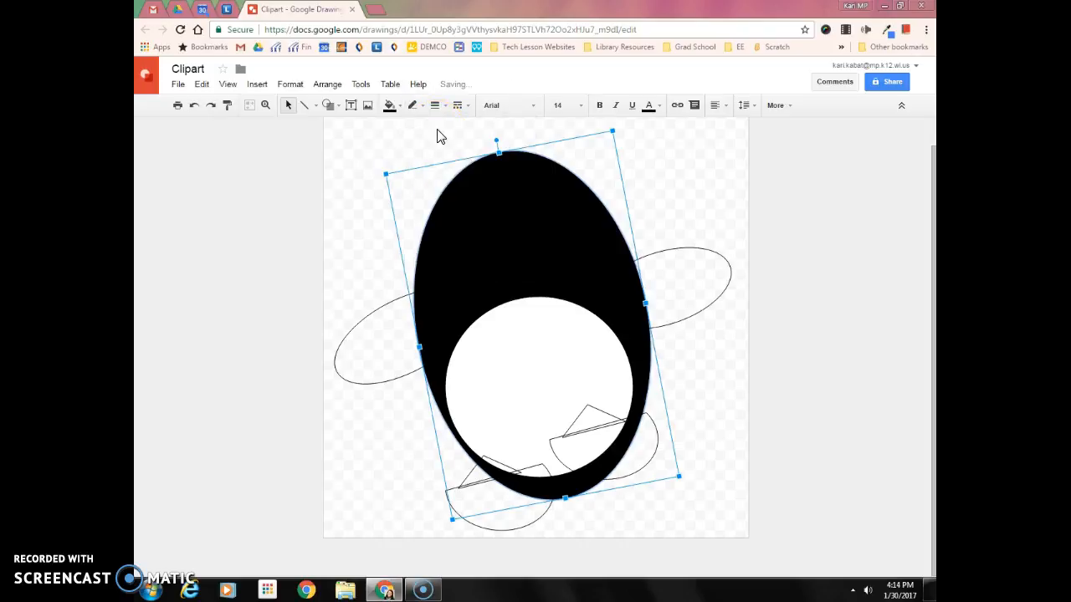
Fill both large eye ovals on the penguin's head with white.
{"action": "left_click", "coordinate": [491, 243]}
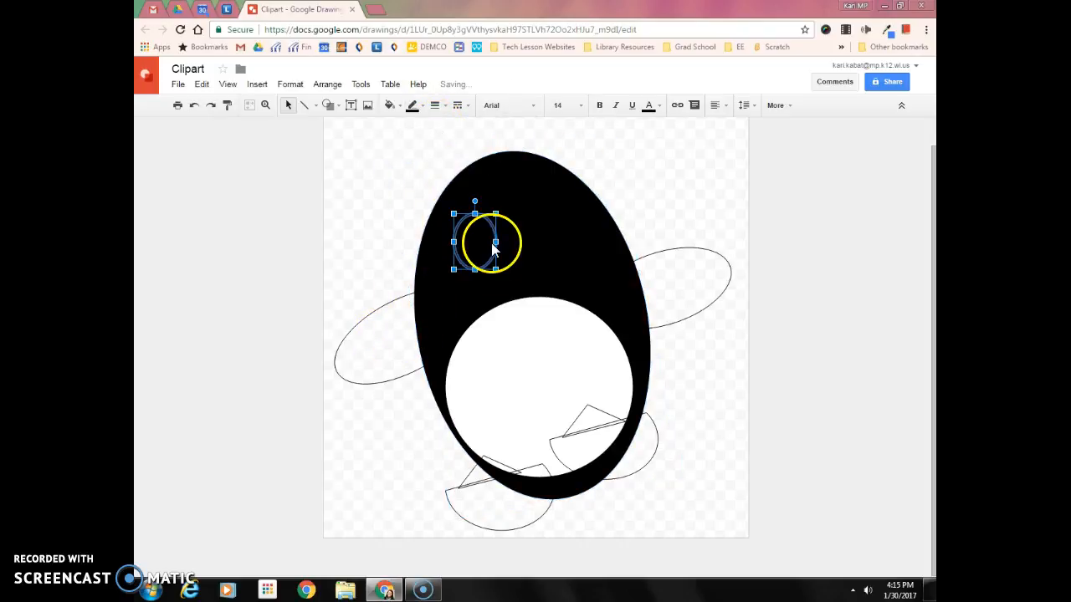
{"action": "left_click", "coordinate": [401, 106]}
{"action": "left_click", "coordinate": [501, 146]}
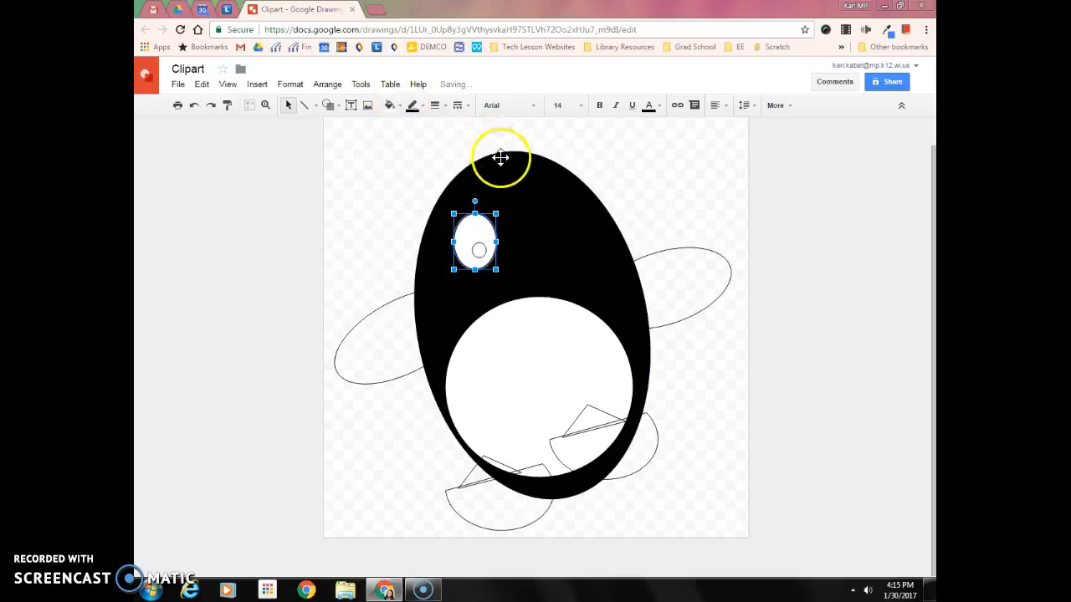
{"action": "left_click", "coordinate": [548, 246]}
{"action": "left_click", "coordinate": [400, 109]}
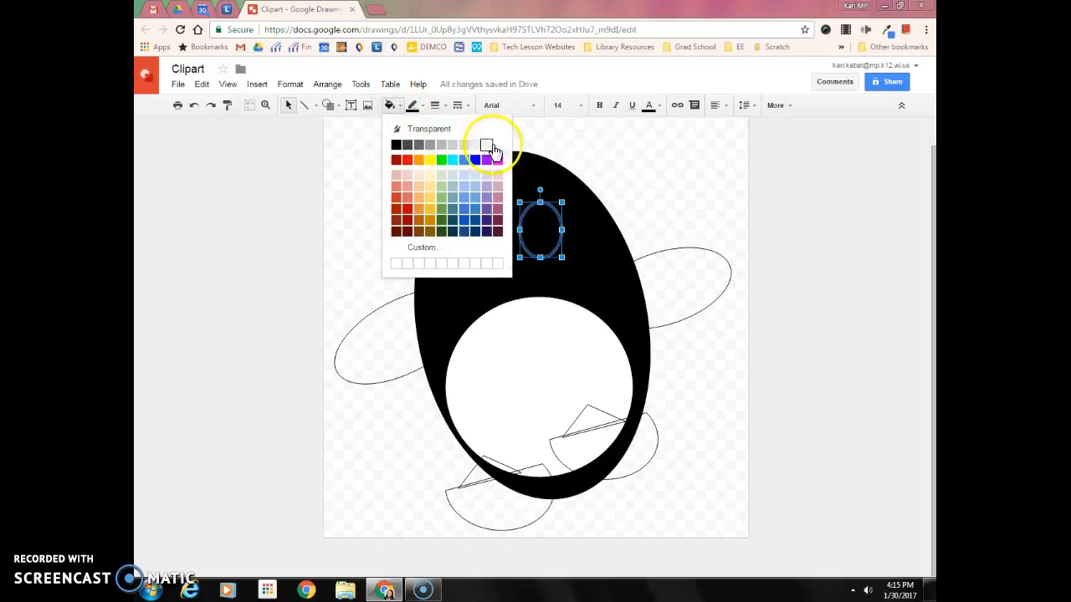
{"action": "left_click", "coordinate": [498, 148]}
Fill the small pupil circles inside both eyes with black.
{"action": "left_click", "coordinate": [479, 248]}
{"action": "left_click", "coordinate": [398, 112]}
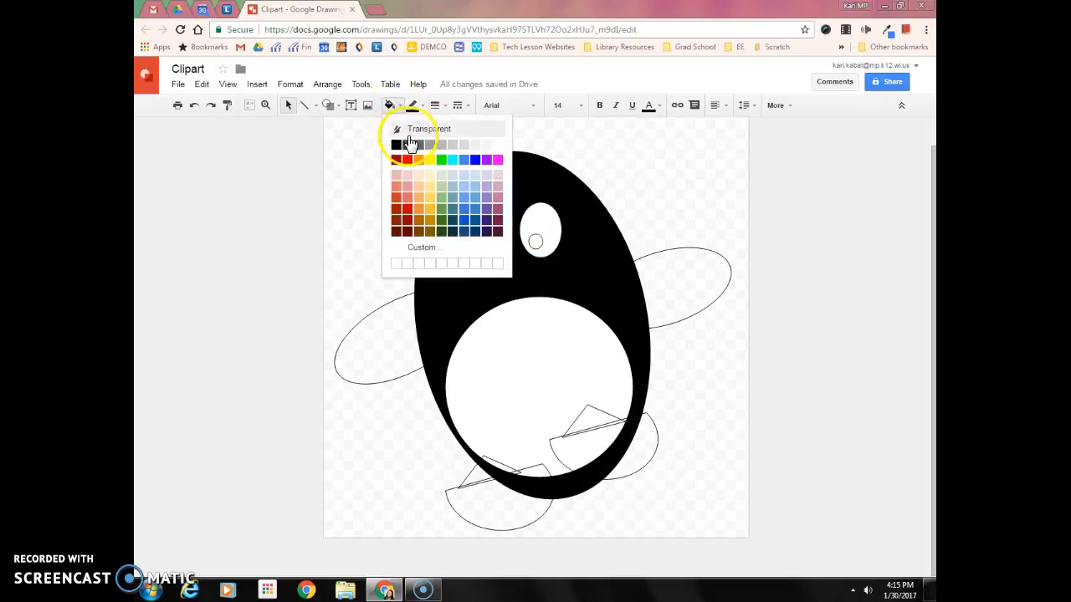
{"action": "left_click", "coordinate": [394, 145]}
{"action": "left_click", "coordinate": [535, 241]}
{"action": "left_click", "coordinate": [390, 106]}
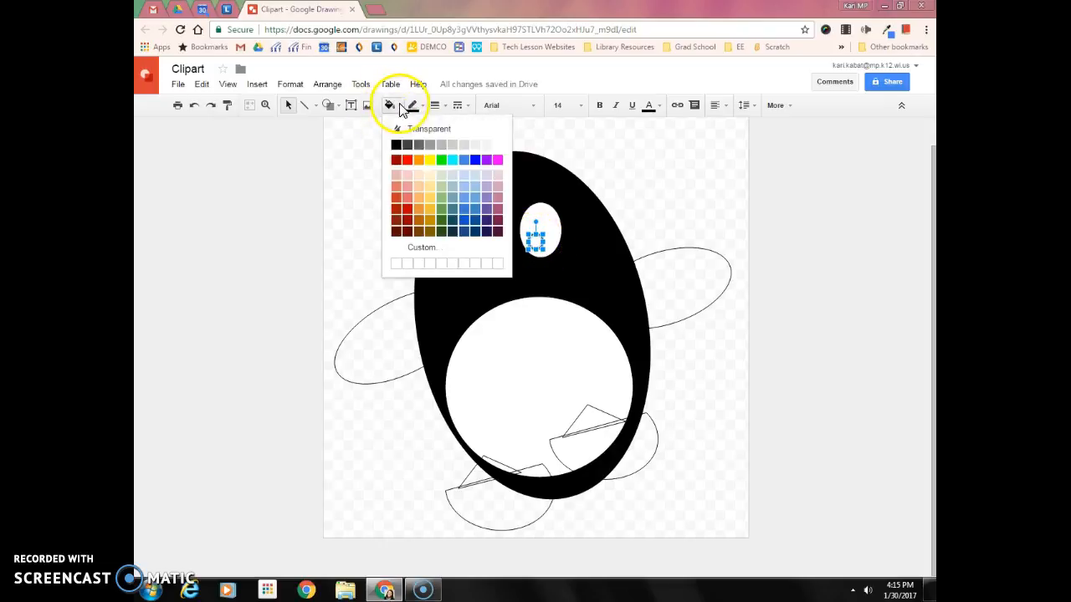
{"action": "left_click", "coordinate": [393, 144]}
Fill the left-hand wing oval with black and make its outline transparent.
{"action": "left_click", "coordinate": [398, 353]}
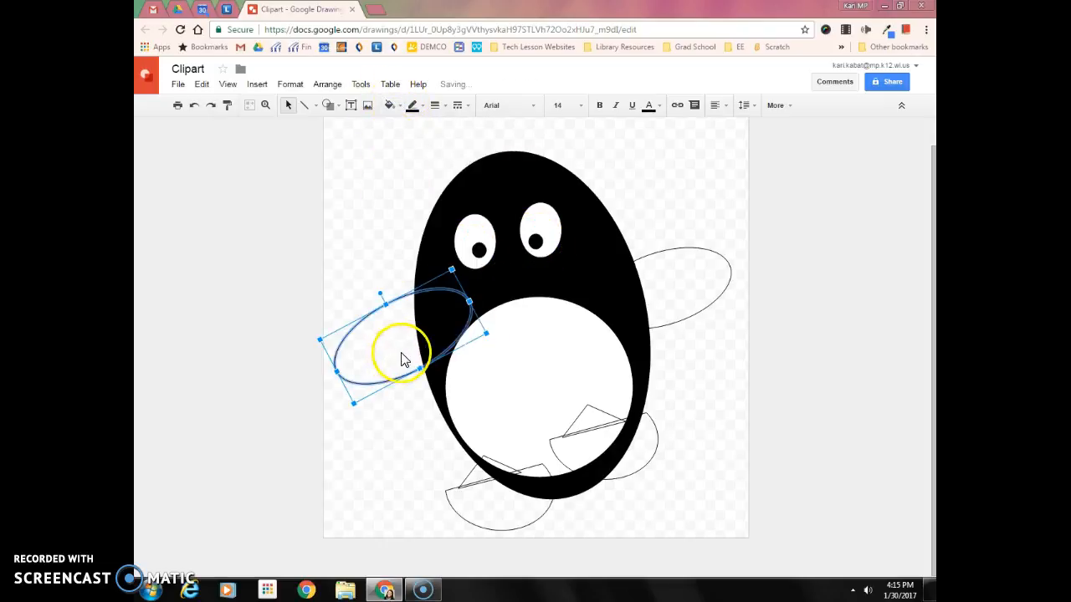
{"action": "left_click", "coordinate": [398, 107]}
{"action": "left_click", "coordinate": [394, 145]}
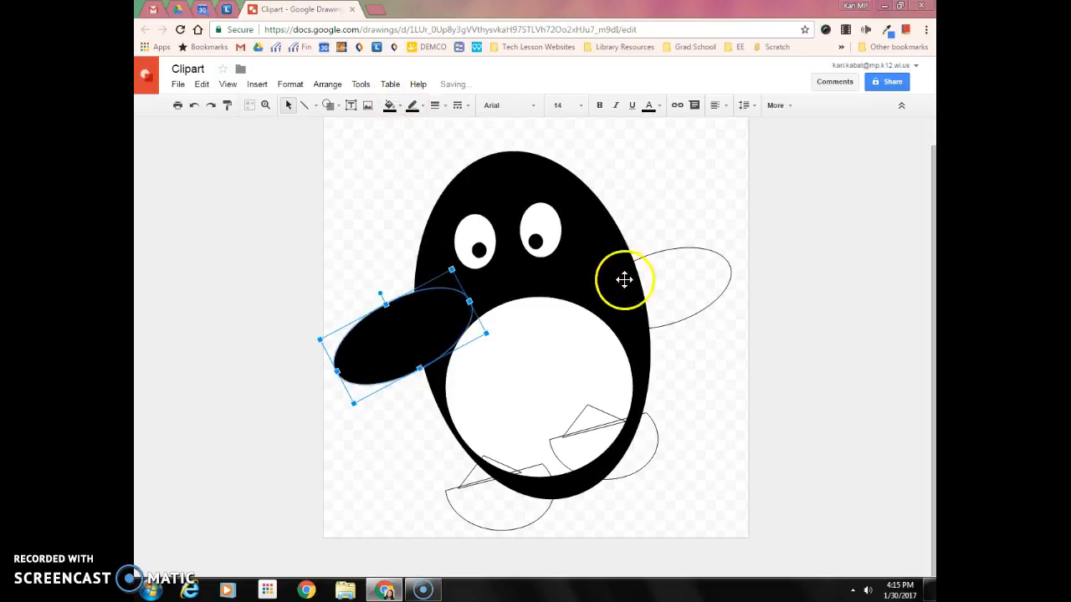
{"action": "left_click", "coordinate": [664, 284]}
{"action": "left_click", "coordinate": [389, 332]}
{"action": "left_click", "coordinate": [423, 107]}
{"action": "left_click", "coordinate": [443, 128]}
Fill the right-hand wing oval with black and make its outline transparent.
{"action": "left_click", "coordinate": [664, 268]}
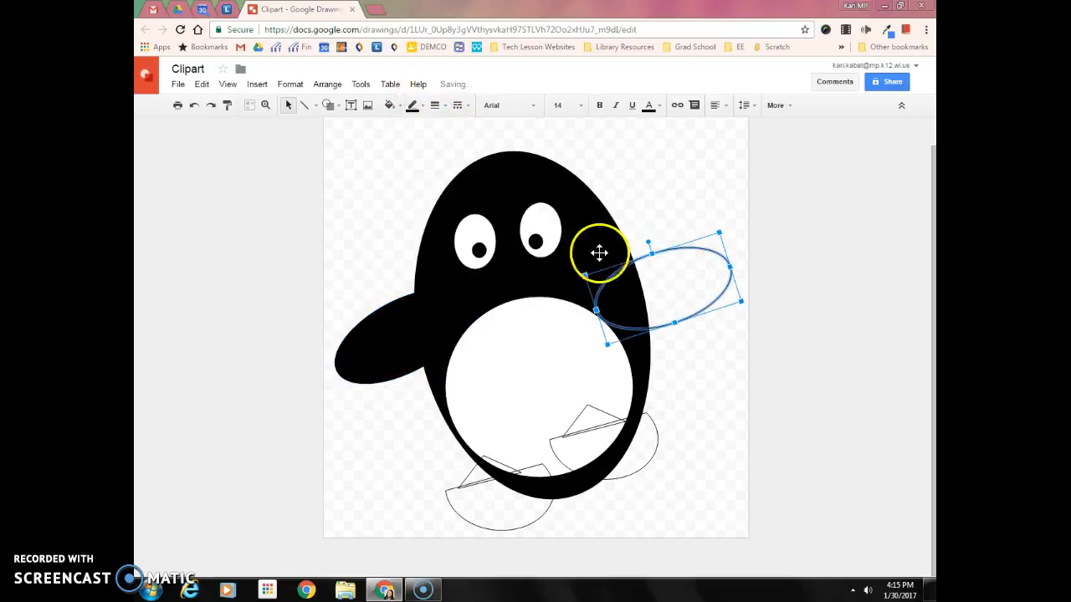
{"action": "left_click", "coordinate": [390, 107]}
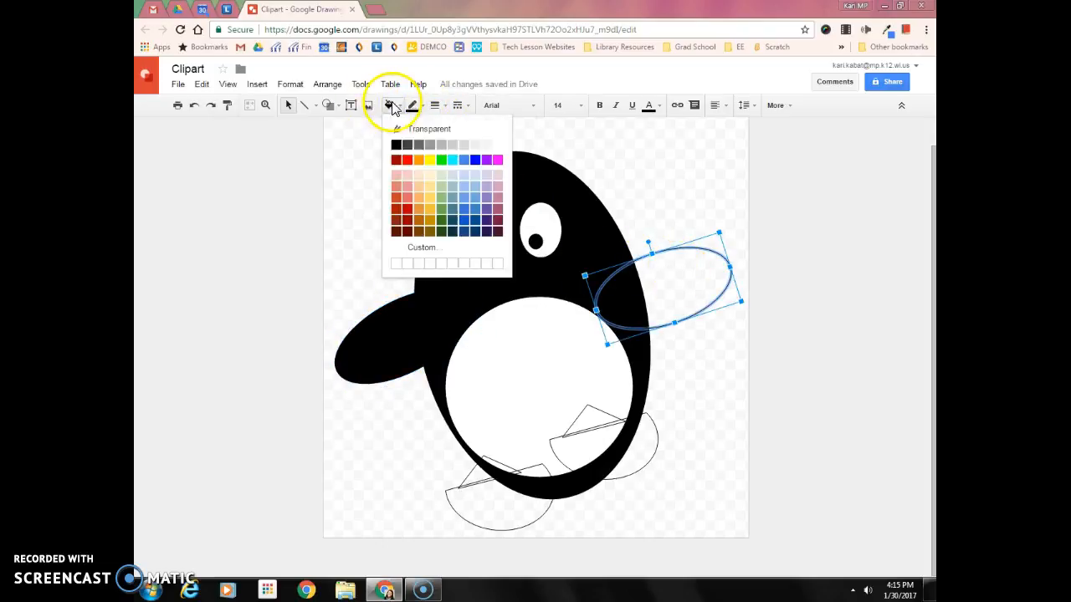
{"action": "left_click", "coordinate": [395, 145]}
{"action": "left_click", "coordinate": [424, 107]}
{"action": "left_click", "coordinate": [442, 128]}
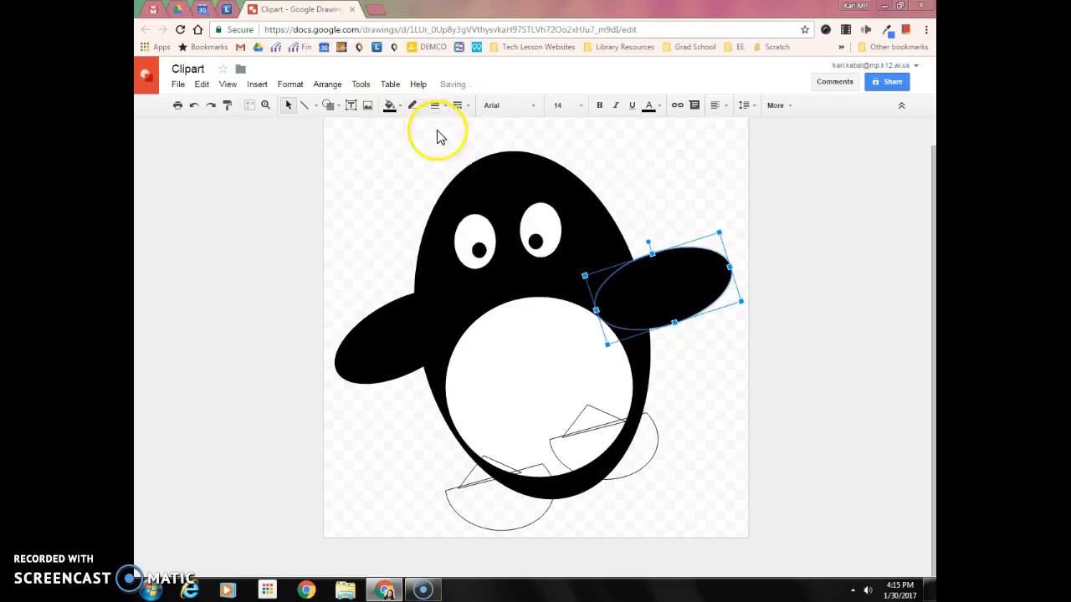
Fill the grouped left-hand foot with golden yellow and make its outline transparent.
{"action": "left_click", "coordinate": [482, 510]}
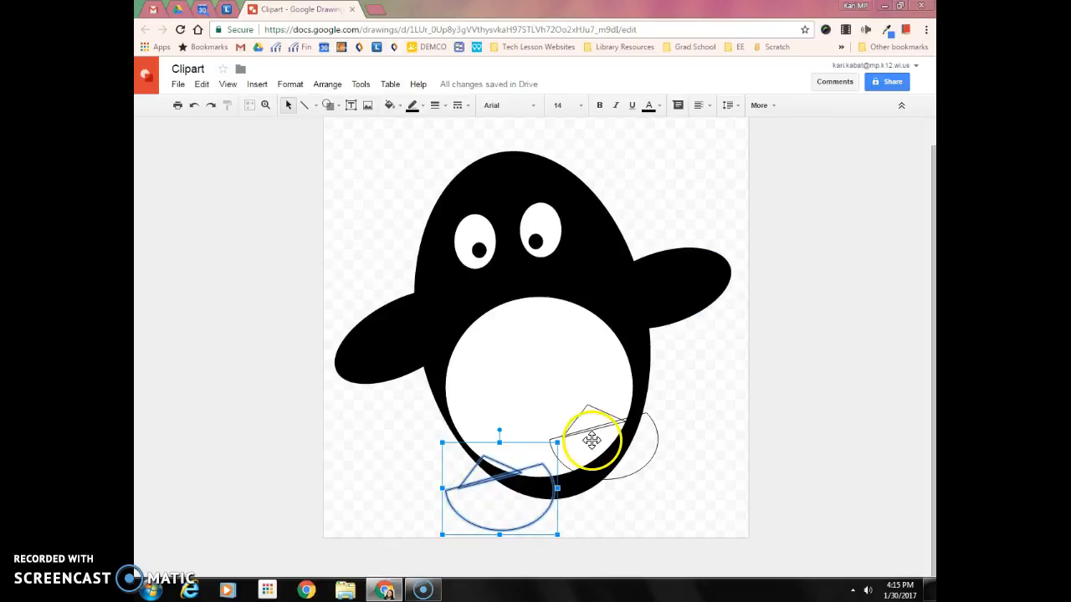
{"action": "left_click", "coordinate": [390, 105]}
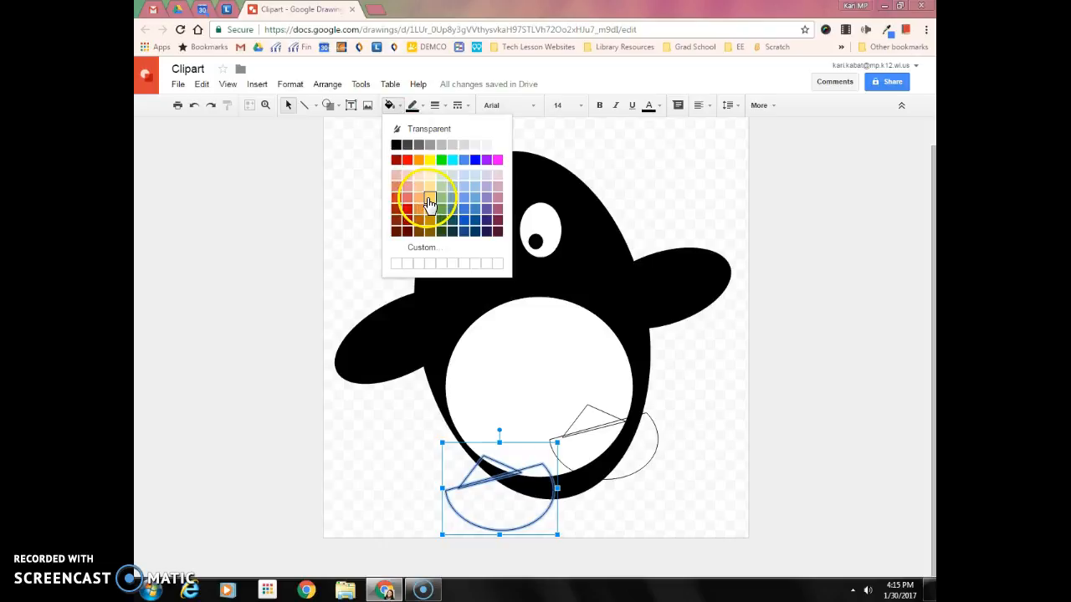
{"action": "left_click", "coordinate": [430, 214]}
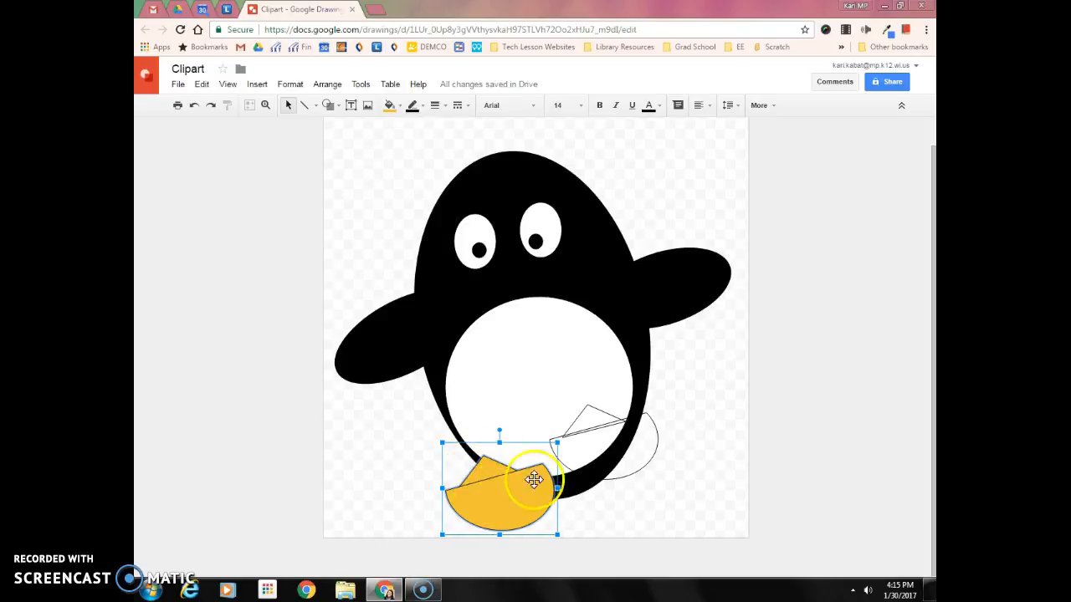
{"action": "left_click", "coordinate": [413, 105]}
{"action": "left_click", "coordinate": [424, 127]}
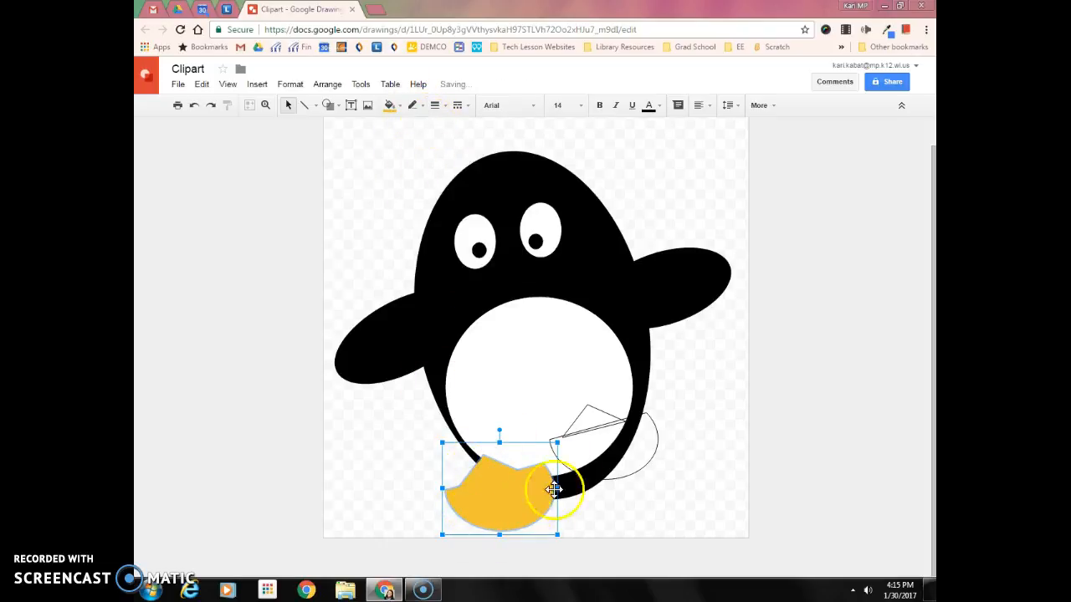
Fill the grouped right-hand foot with the same golden yellow as the other foot and make its outline transparent.
{"action": "left_click", "coordinate": [583, 447]}
{"action": "left_click", "coordinate": [391, 106]}
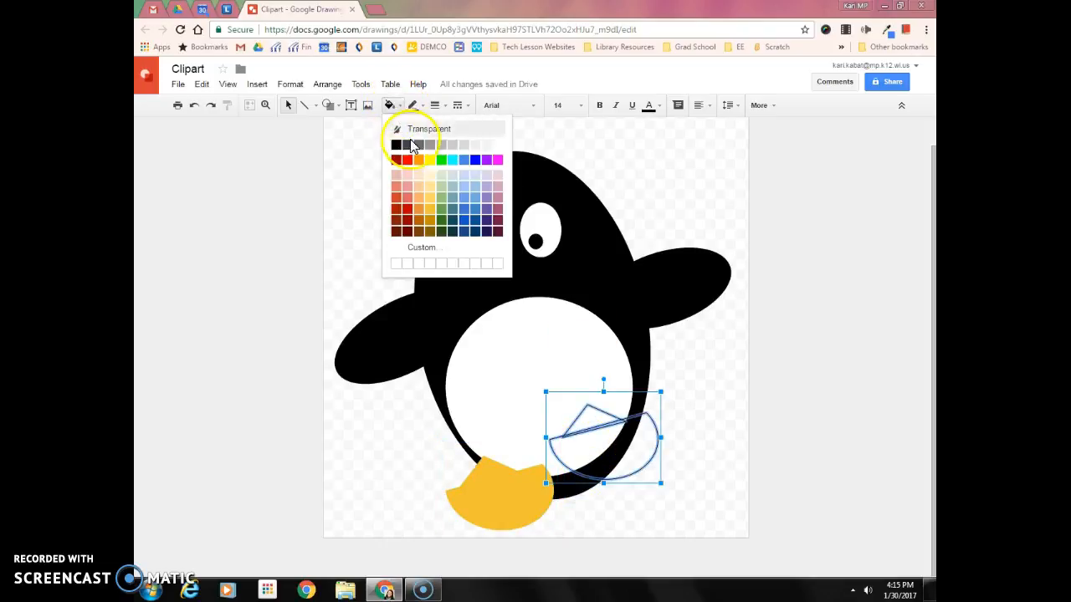
{"action": "left_click", "coordinate": [430, 198]}
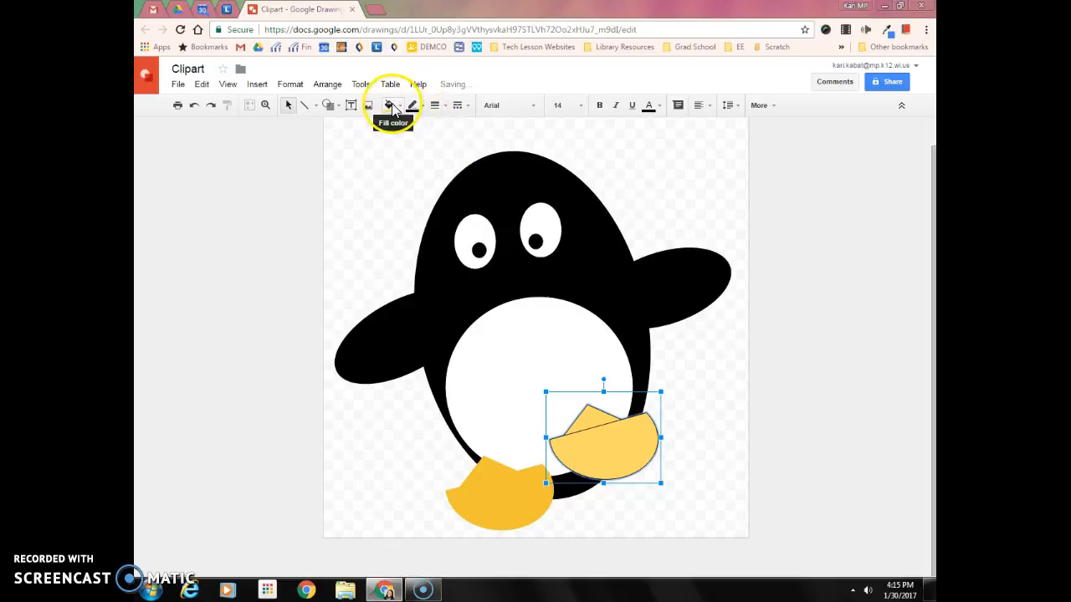
{"action": "left_click", "coordinate": [391, 106]}
{"action": "left_click", "coordinate": [430, 209]}
{"action": "left_click", "coordinate": [411, 106]}
{"action": "left_click", "coordinate": [433, 129]}
Shift both feet slightly up and to the right, rotating the right-hand foot counterclockwise and the left-hand foot clockwise.
{"action": "left_click_drag", "start_coordinate": [596, 451], "coordinate": [607, 446]}
{"action": "left_click_drag", "start_coordinate": [615, 372], "coordinate": [606, 382]}
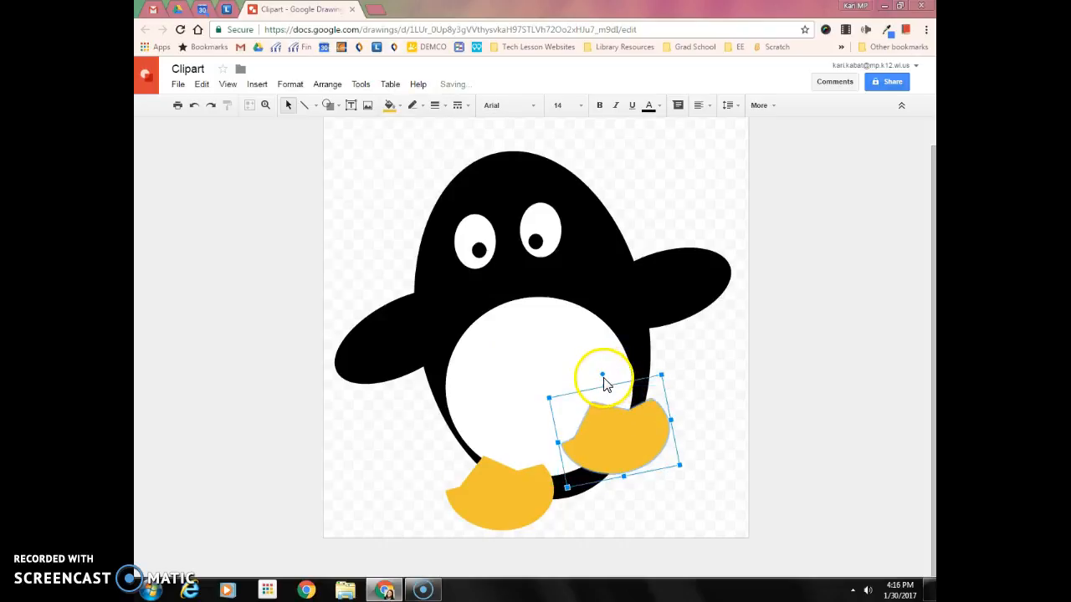
{"action": "left_click", "coordinate": [494, 485]}
{"action": "left_click_drag", "start_coordinate": [498, 431], "coordinate": [523, 424]}
{"action": "left_click_drag", "start_coordinate": [494, 494], "coordinate": [501, 487]}
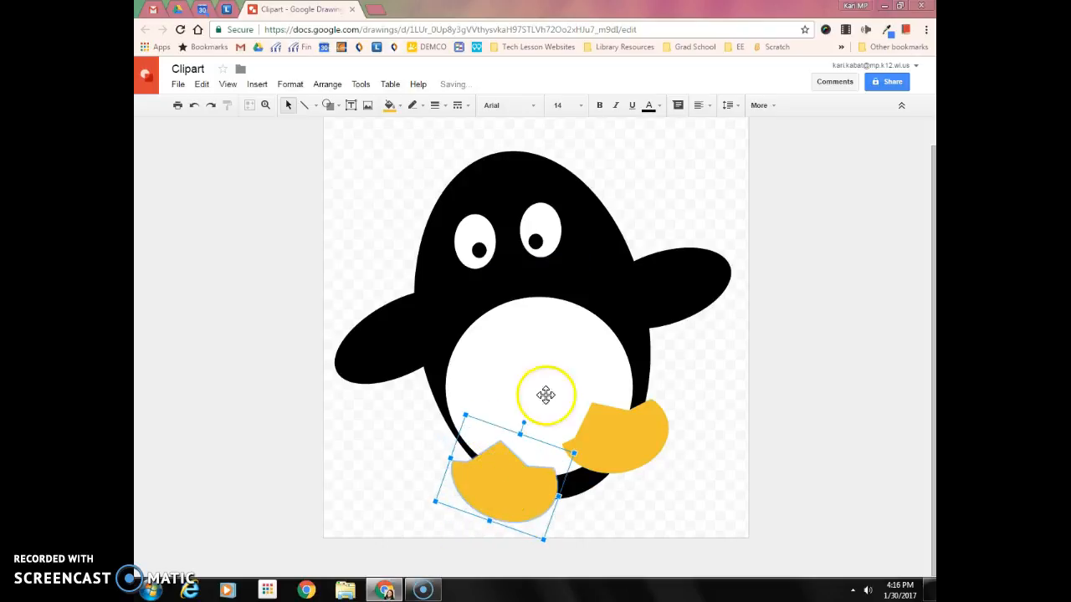
Fill the beak triangle with the feet's golden yellow and make its outline transparent.
{"action": "left_click", "coordinate": [518, 274]}
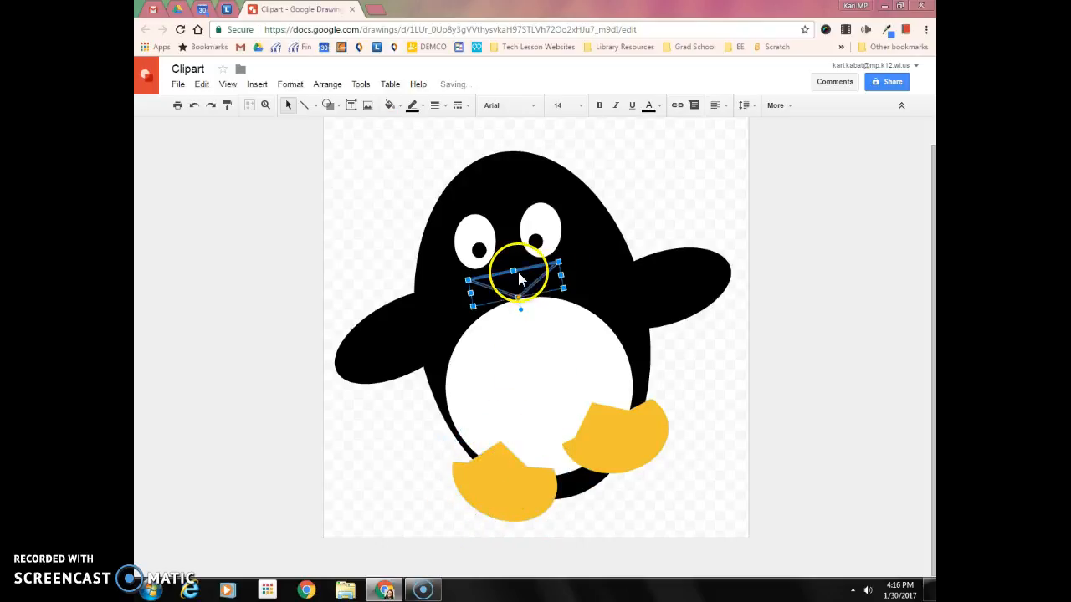
{"action": "left_click", "coordinate": [396, 109]}
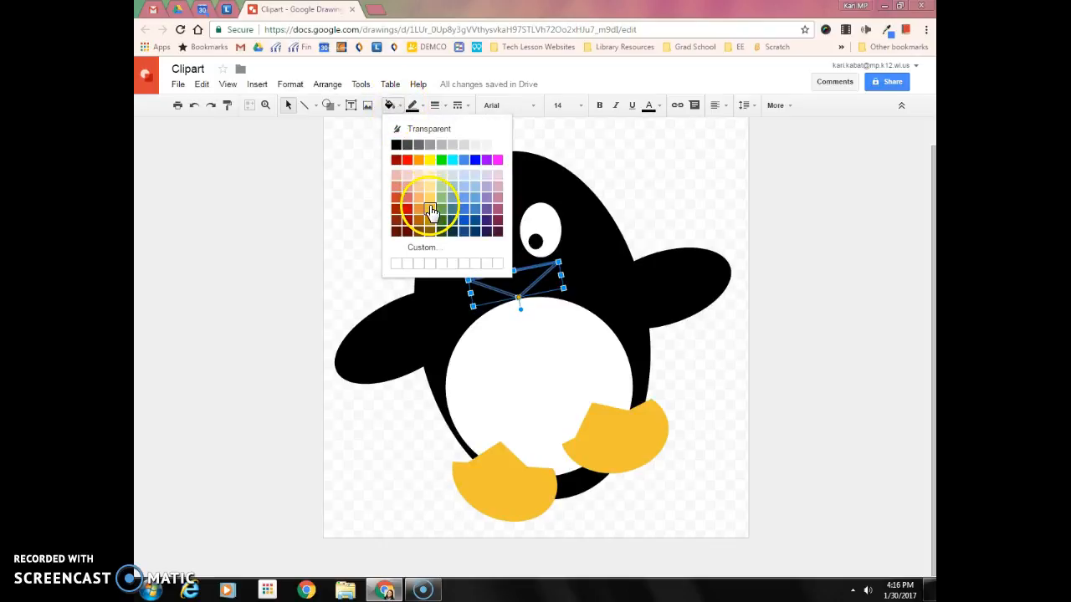
{"action": "left_click", "coordinate": [429, 209]}
{"action": "left_click", "coordinate": [419, 106]}
{"action": "left_click", "coordinate": [438, 128]}
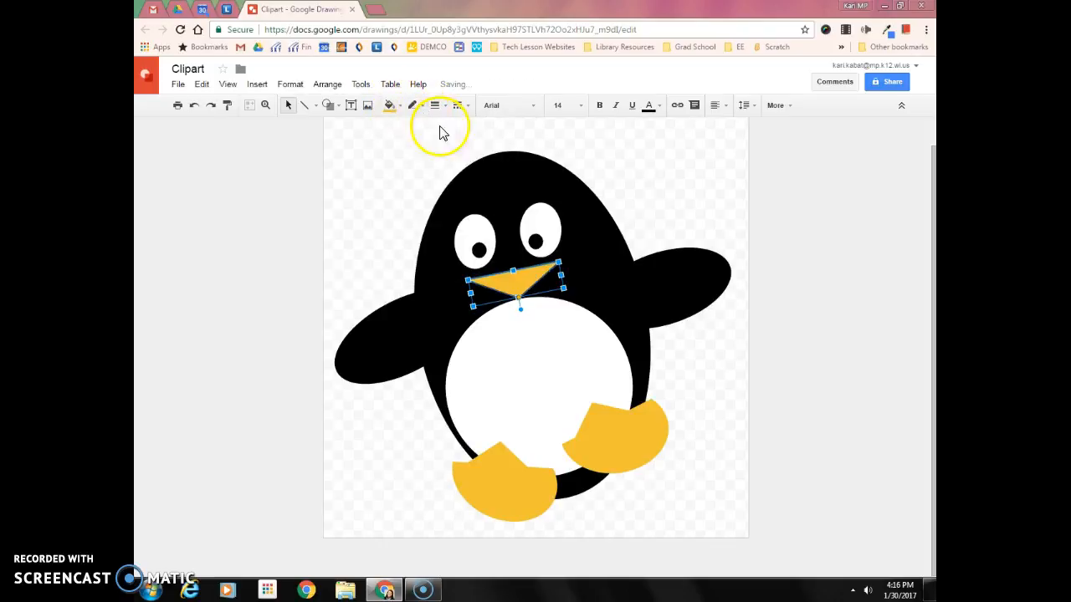
{"action": "left_click", "coordinate": [701, 395]}
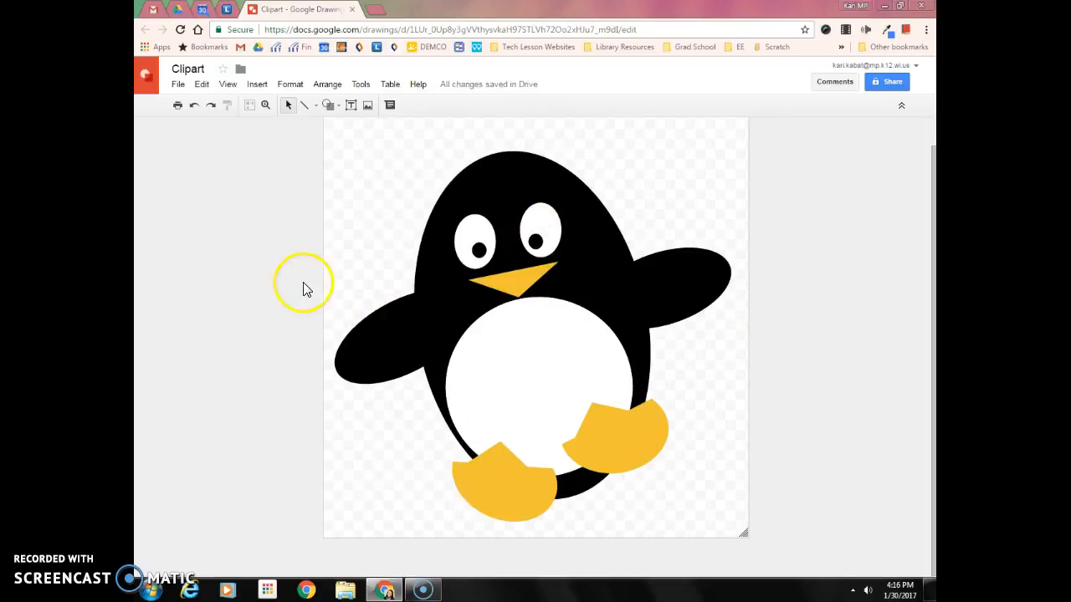
Download the finished penguin drawing as a PNG image.
{"action": "left_click", "coordinate": [287, 15]}
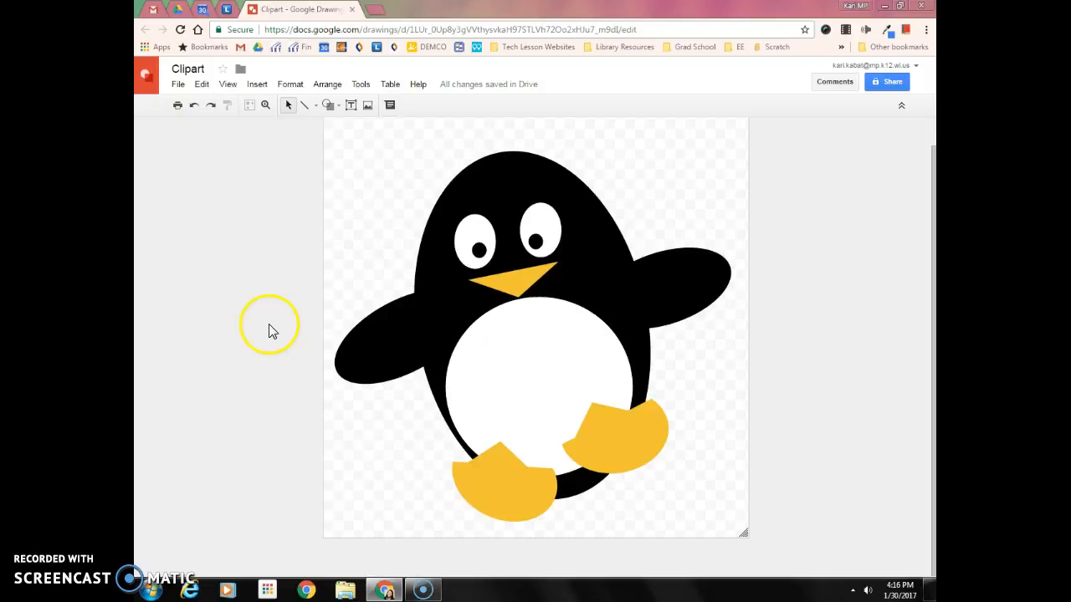
{"action": "left_click", "coordinate": [178, 85]}
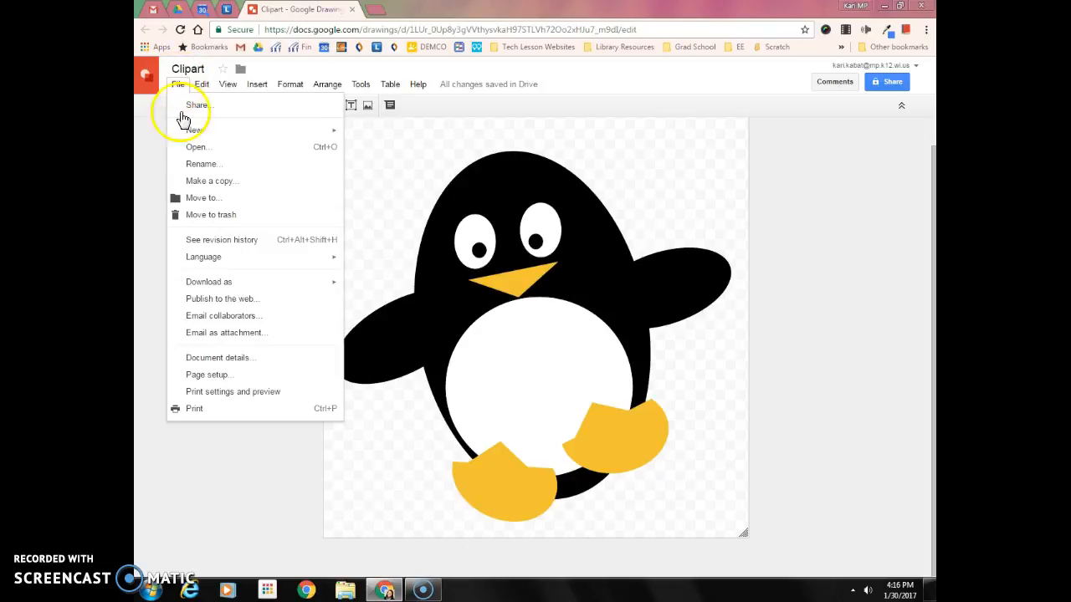
{"action": "mouse_move", "coordinate": [192, 284]}
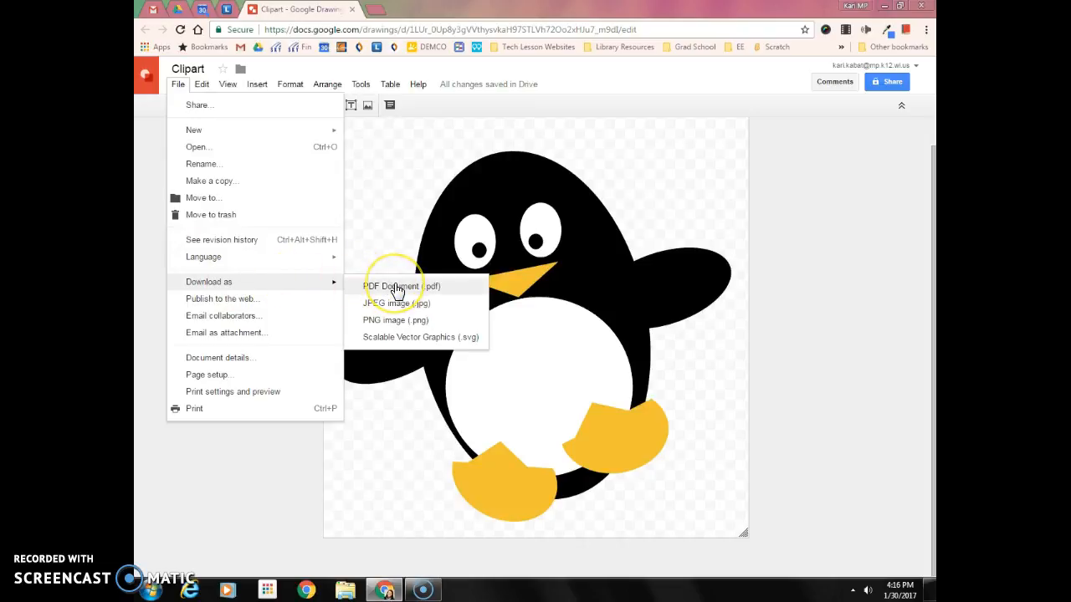
{"action": "left_click", "coordinate": [401, 325]}
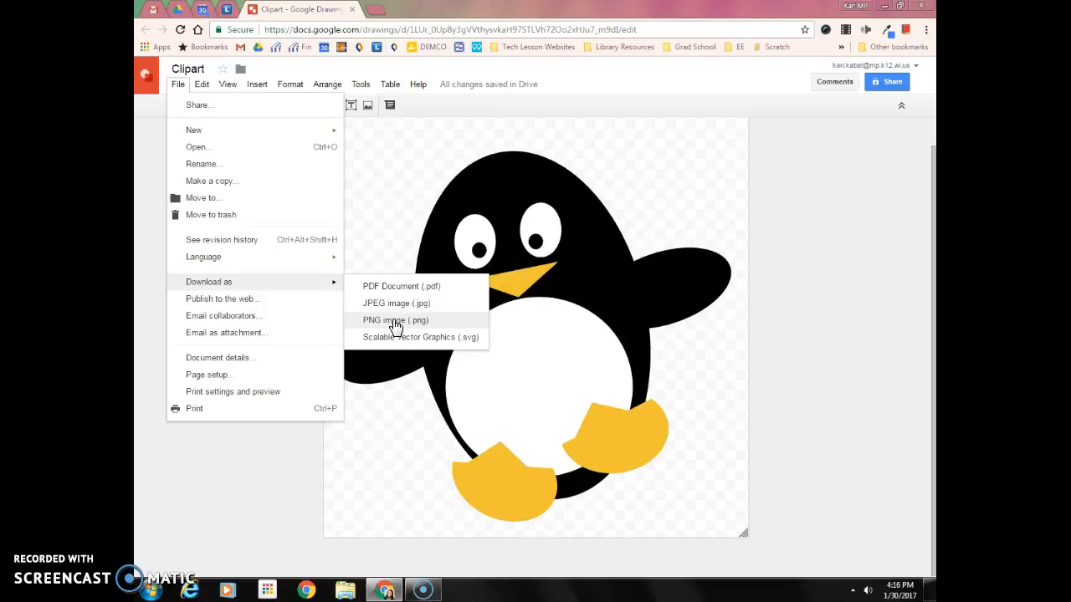
{"action": "left_click", "coordinate": [395, 326]}
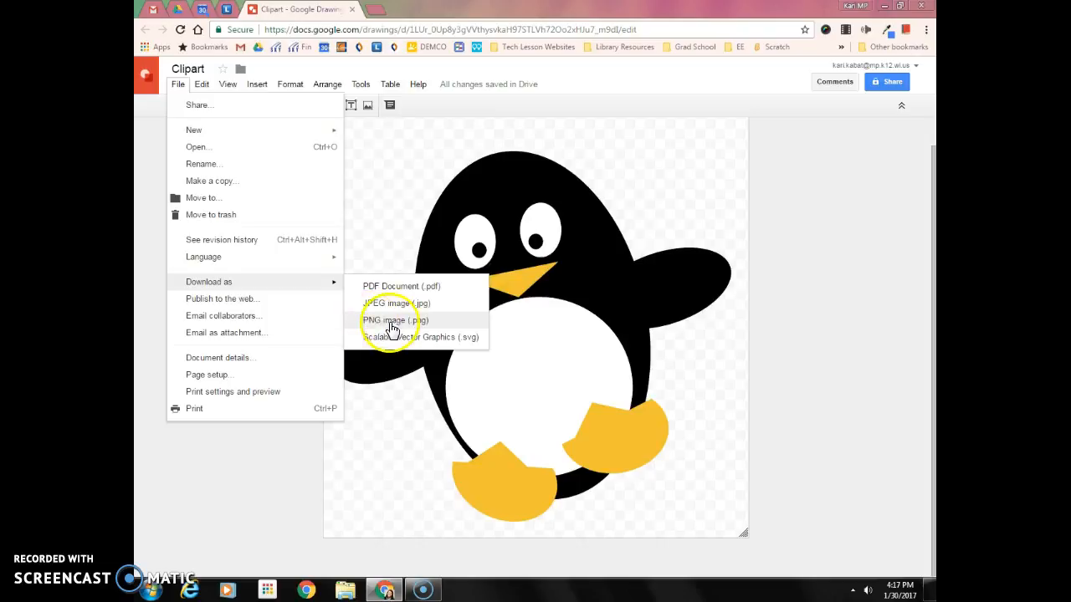